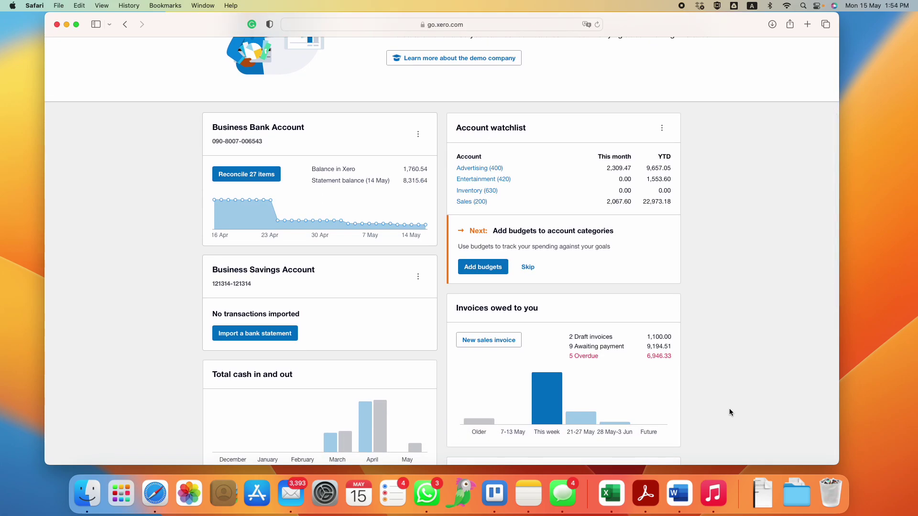
Start a new blank bill from the Create new menu, dated 15 May 2023 in USD
{"action": "scroll", "coordinate": [729, 412], "scroll_direction": "down", "scroll_amount": 7}
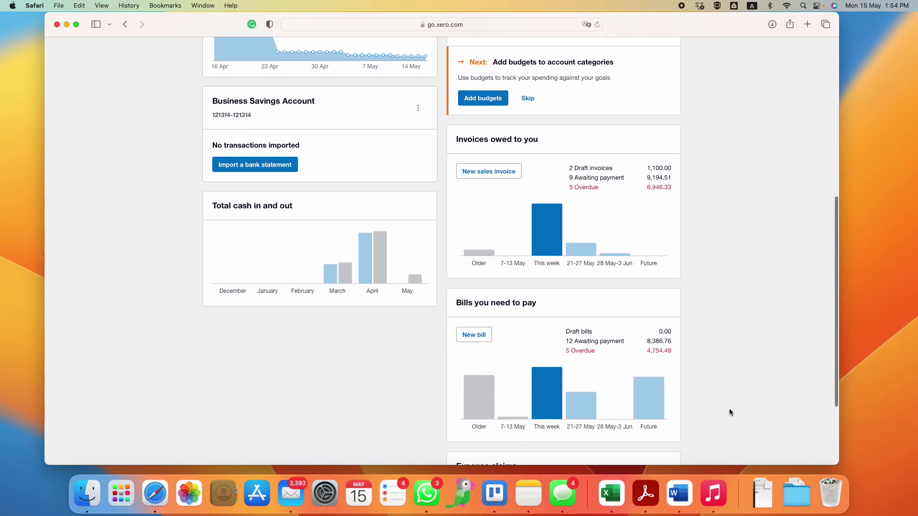
{"action": "scroll", "coordinate": [729, 412], "scroll_direction": "down", "scroll_amount": 5}
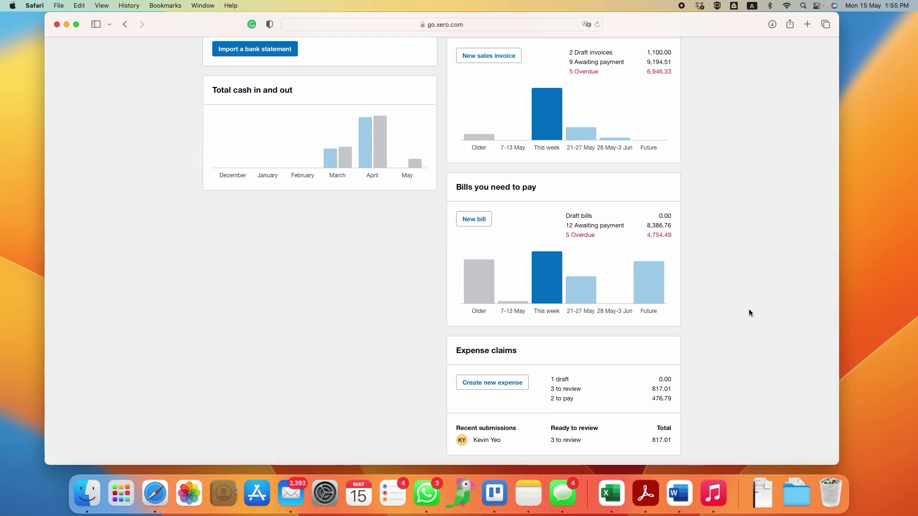
{"action": "scroll", "coordinate": [749, 313], "scroll_direction": "up", "scroll_amount": 15}
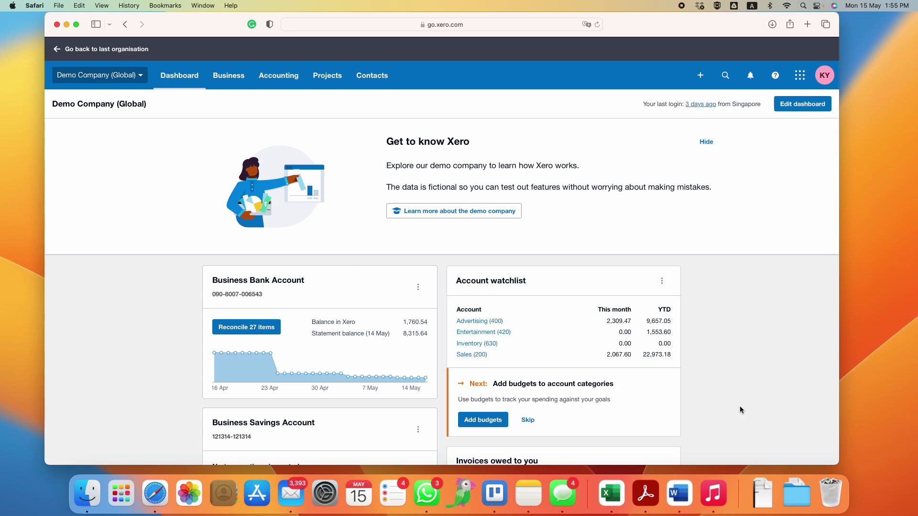
{"action": "scroll", "coordinate": [740, 407], "scroll_direction": "down", "scroll_amount": 5}
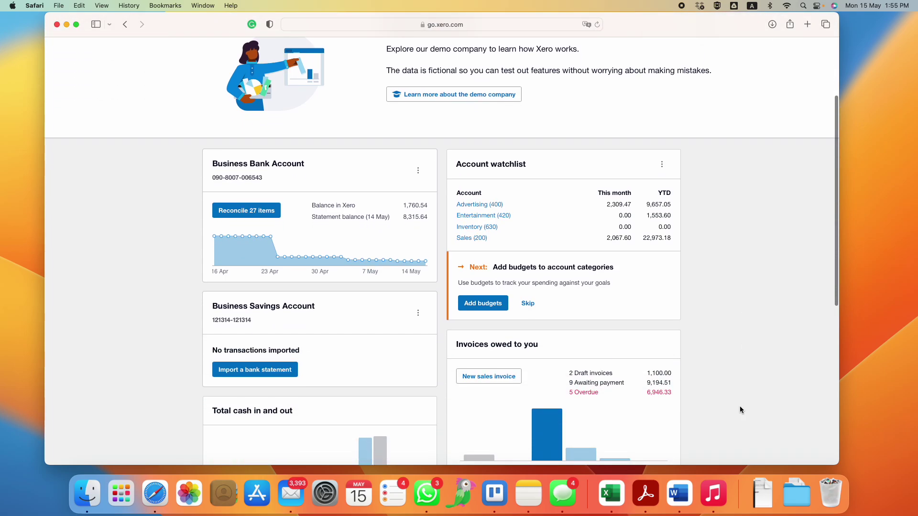
{"action": "scroll", "coordinate": [740, 410], "scroll_direction": "down", "scroll_amount": 3}
{"action": "scroll", "coordinate": [740, 410], "scroll_direction": "down", "scroll_amount": 3}
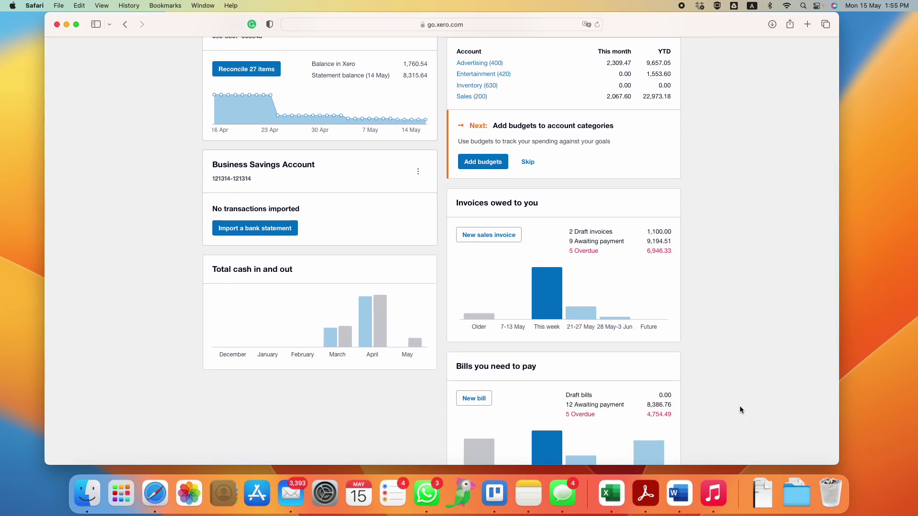
{"action": "scroll", "coordinate": [740, 407], "scroll_direction": "down", "scroll_amount": 3}
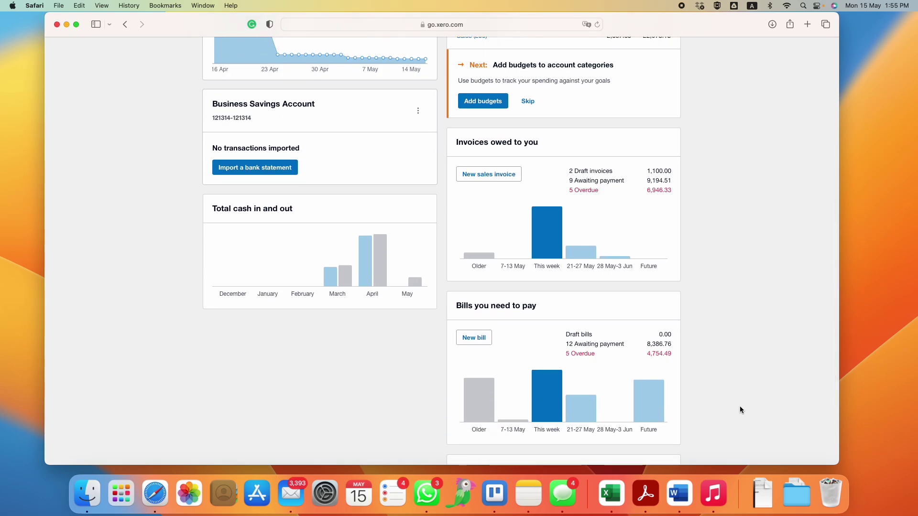
{"action": "scroll", "coordinate": [764, 316], "scroll_direction": "up", "scroll_amount": 10}
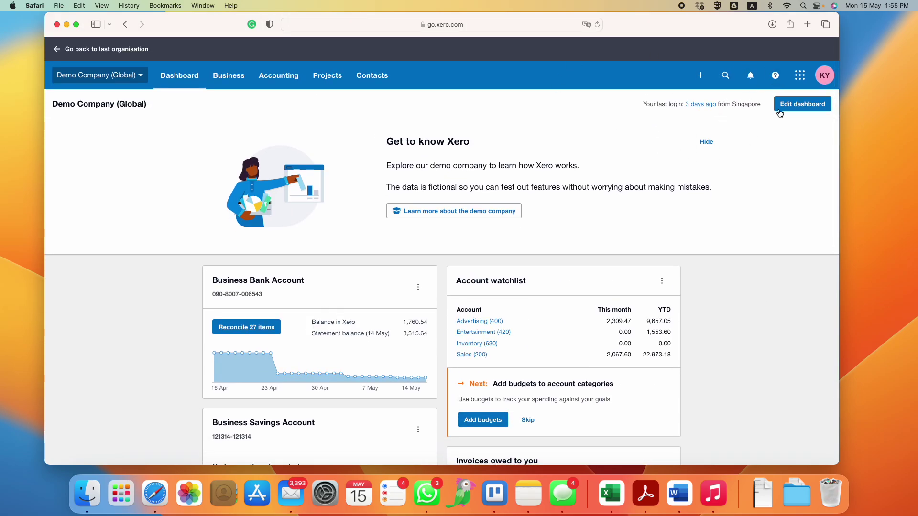
{"action": "left_click", "coordinate": [702, 79]}
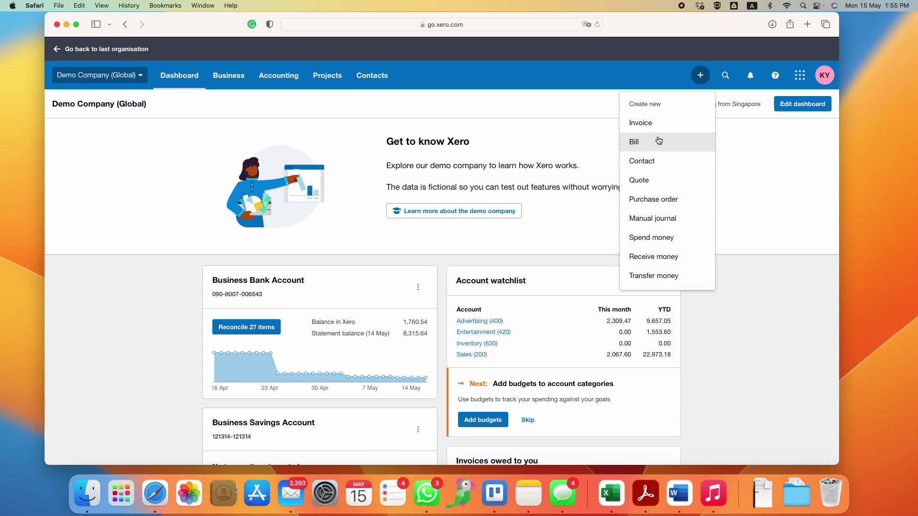
{"action": "left_click", "coordinate": [656, 142]}
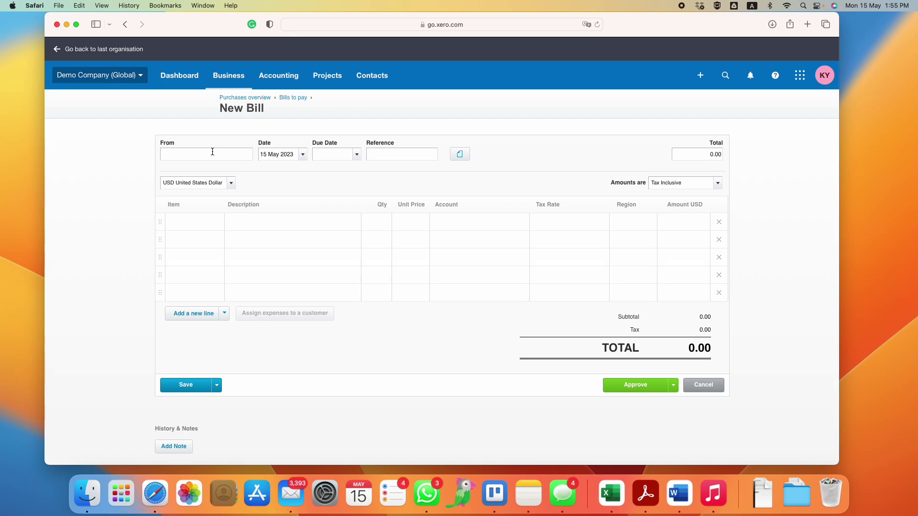
Enter 'singapore food supplies' in the From field and add it as a new contact
{"action": "type", "text": "a"}
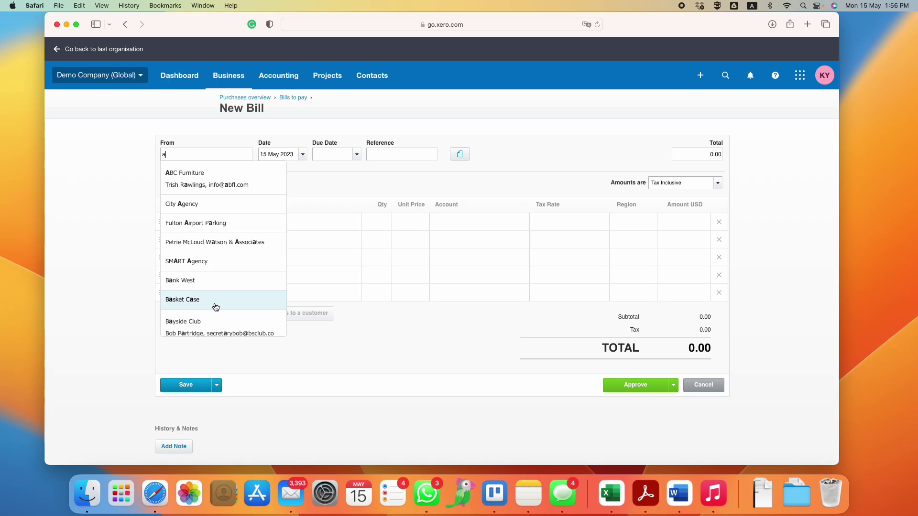
{"action": "key", "text": "BackSpace"}
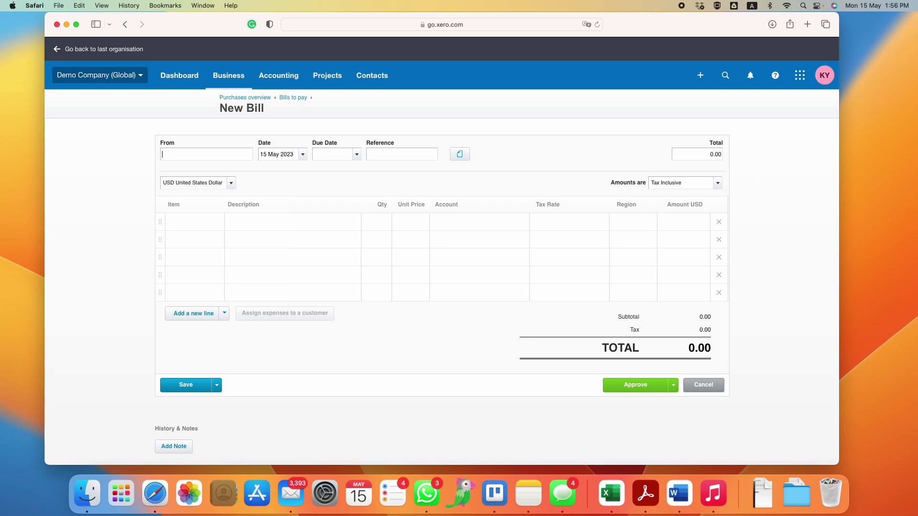
{"action": "type", "text": "singapore"}
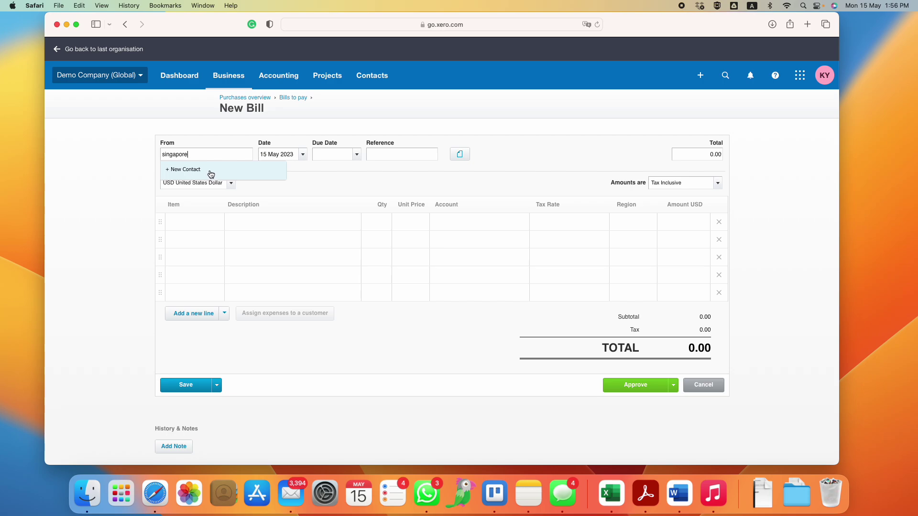
{"action": "type", "text": "food supplies"}
{"action": "left_click", "coordinate": [193, 170]}
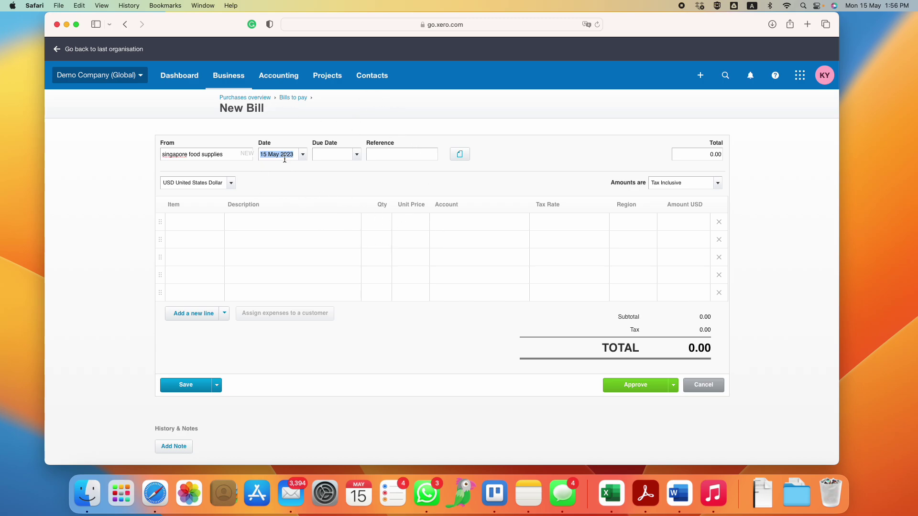
Pick 15 May 2023 as the bill date and 21 May 2023 as the due date
{"action": "left_click", "coordinate": [303, 155]}
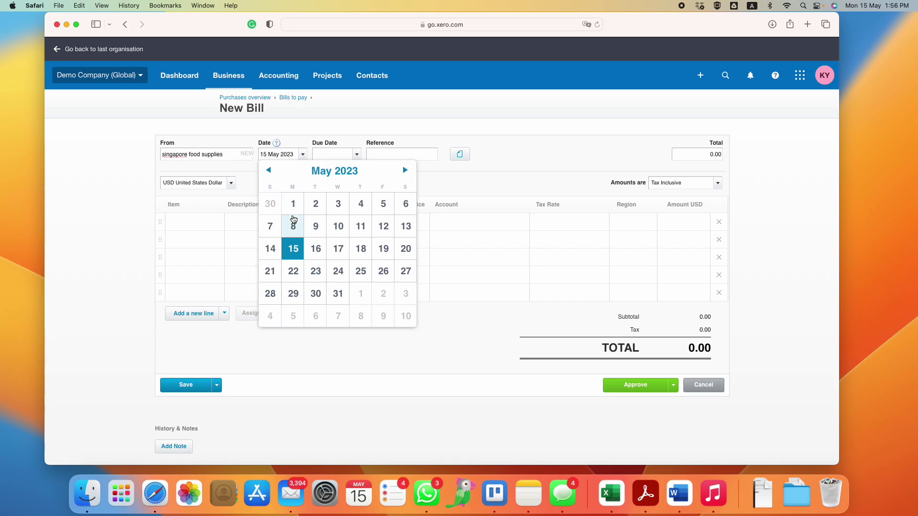
{"action": "left_click", "coordinate": [301, 259]}
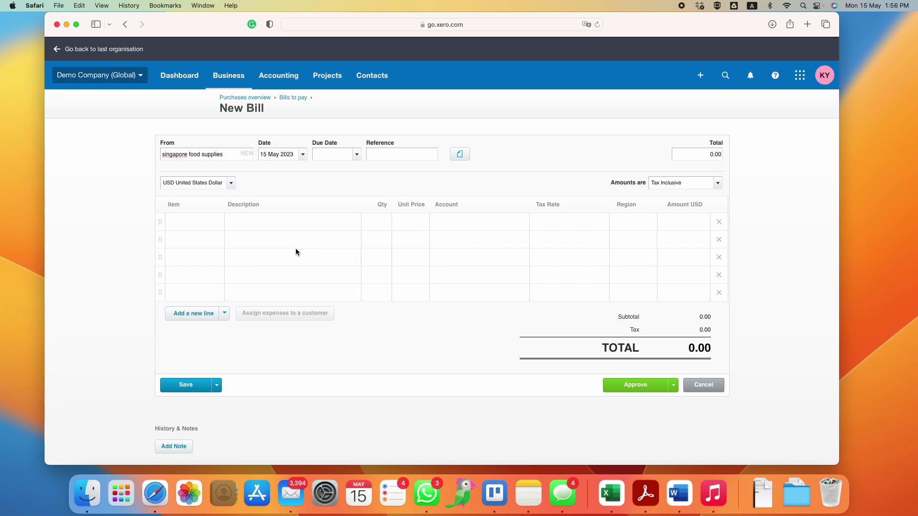
{"action": "left_click", "coordinate": [357, 155]}
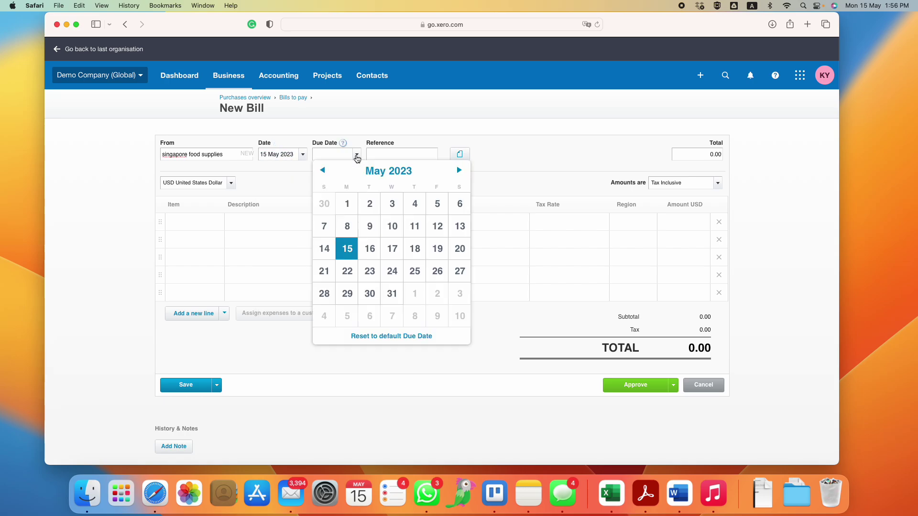
{"action": "left_click", "coordinate": [323, 271]}
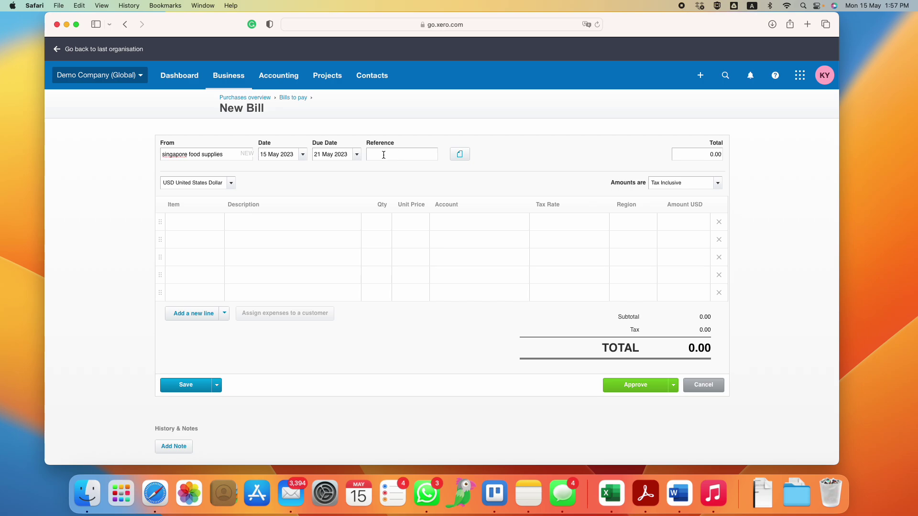
Enter INV-111000 as the bill reference and close the Related Files panel without attaching anything
{"action": "type", "text": "INV-111000"}
{"action": "left_click", "coordinate": [462, 157]}
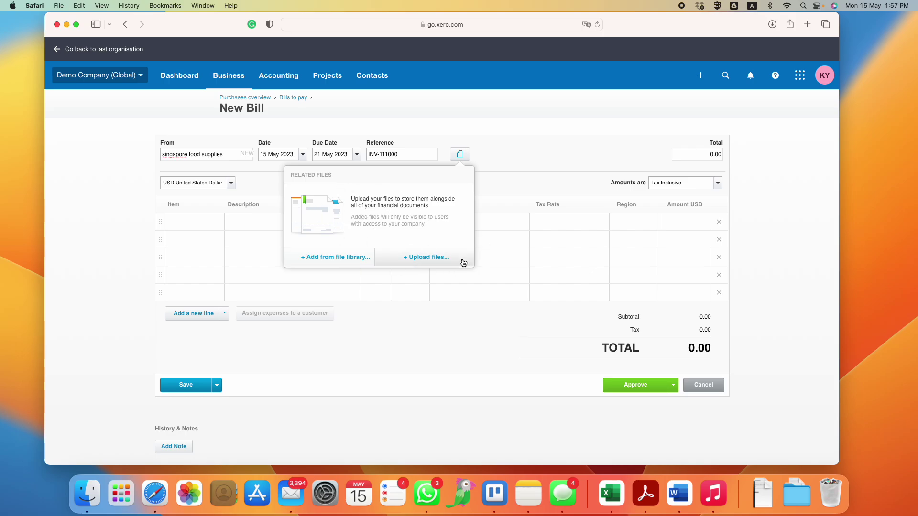
{"action": "left_click", "coordinate": [519, 163]}
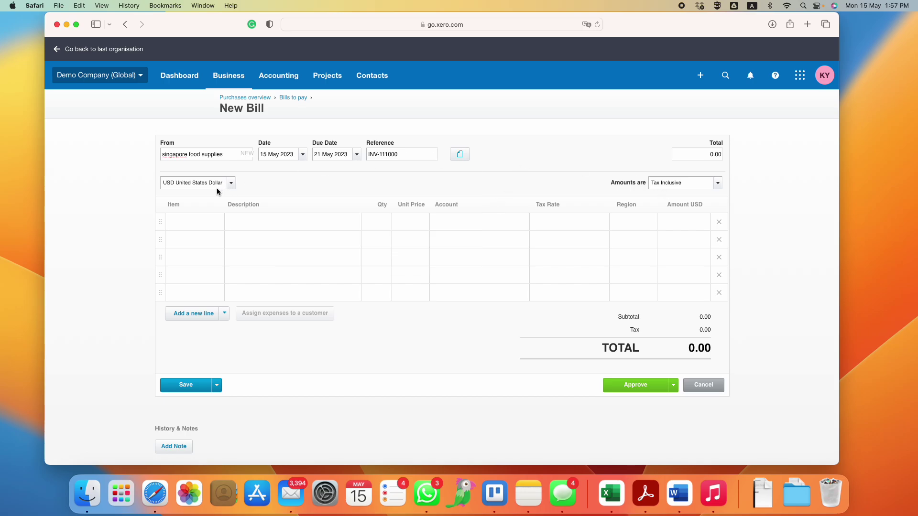
Keep the currency as USD and set Amounts are to No Tax
{"action": "left_click", "coordinate": [232, 183]}
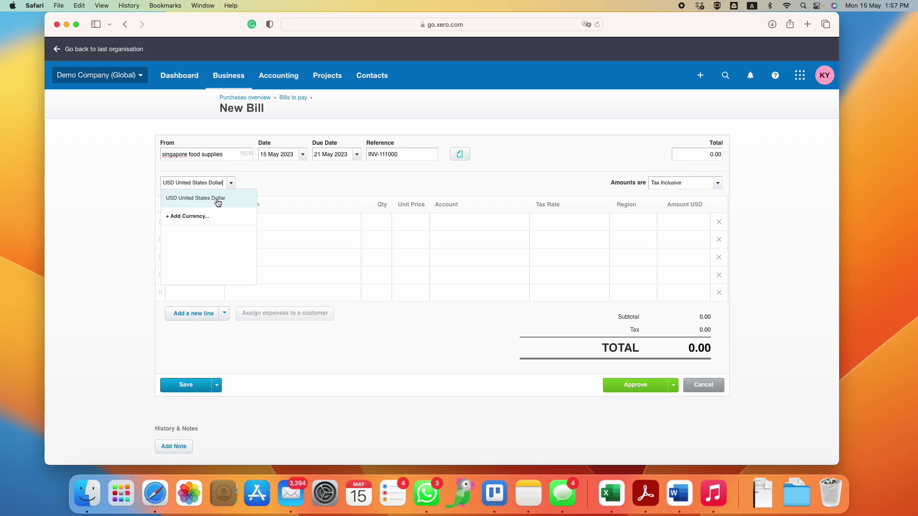
{"action": "left_click", "coordinate": [299, 191]}
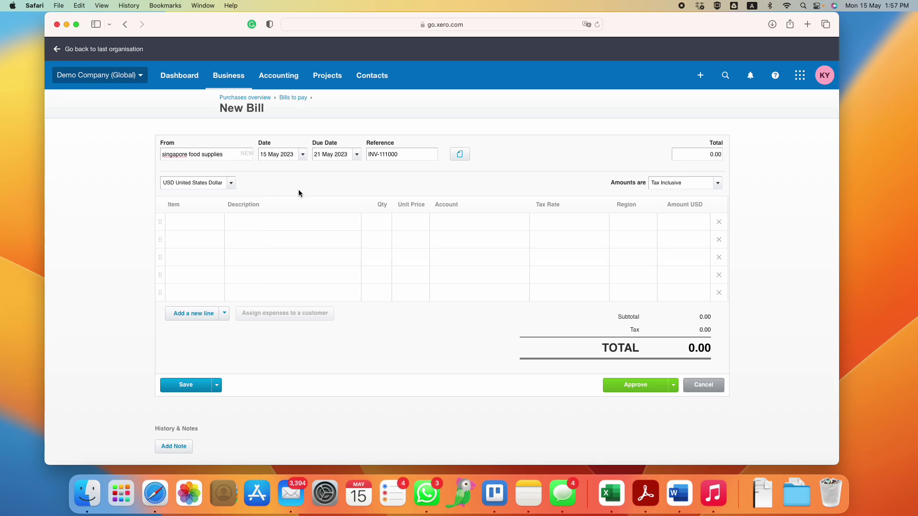
{"action": "left_click", "coordinate": [718, 184]}
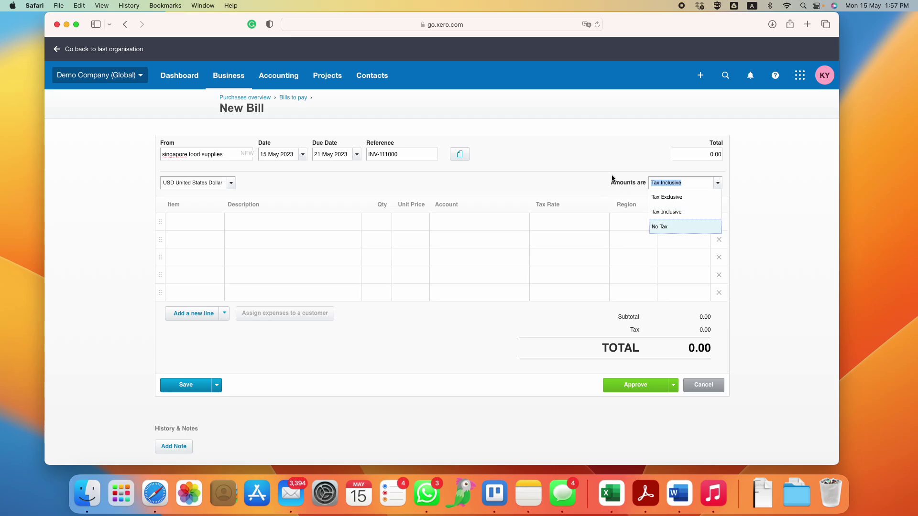
{"action": "left_click", "coordinate": [671, 228]}
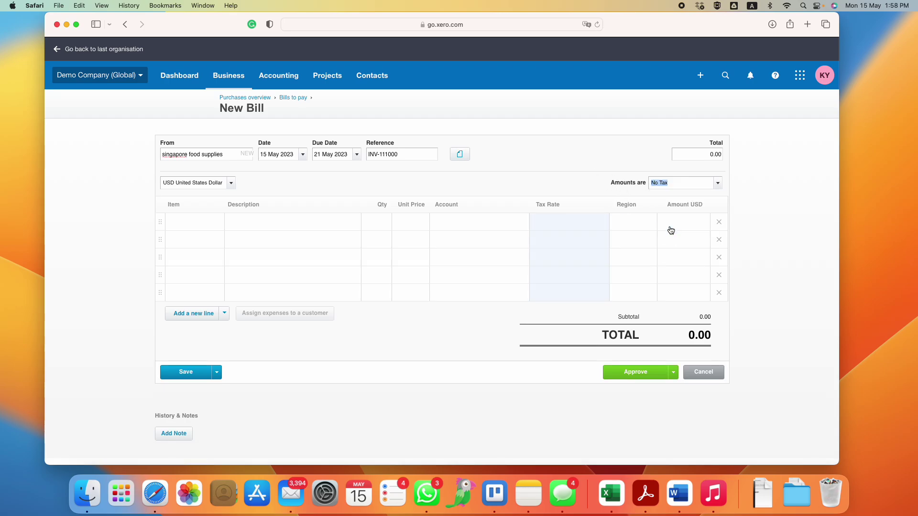
{"action": "left_click", "coordinate": [196, 225]}
{"action": "left_click", "coordinate": [218, 226]}
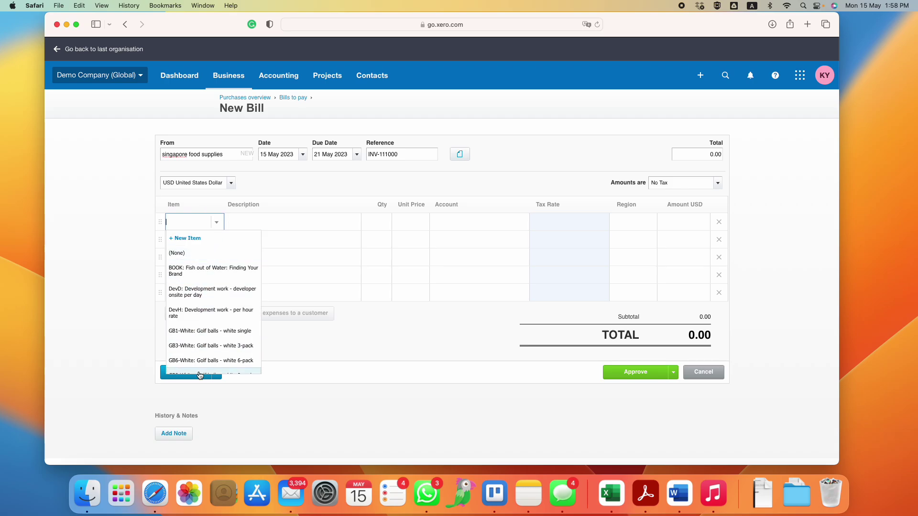
Put the TSL black T-shirt item on the first line with an edited description and 15.00 unit price
{"action": "scroll", "coordinate": [227, 310], "scroll_direction": "down", "scroll_amount": 4}
{"action": "scroll", "coordinate": [228, 310], "scroll_direction": "down", "scroll_amount": 2}
{"action": "scroll", "coordinate": [229, 310], "scroll_direction": "up", "scroll_amount": 6}
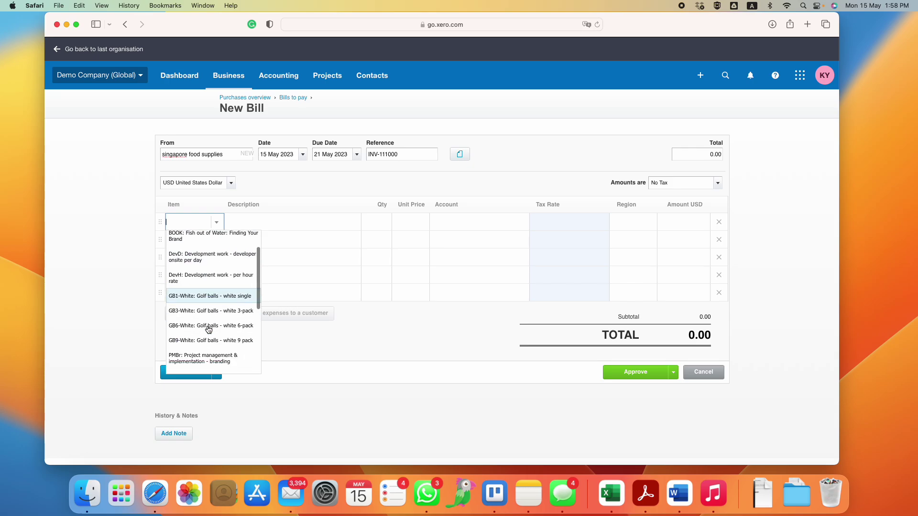
{"action": "scroll", "coordinate": [208, 329], "scroll_direction": "down", "scroll_amount": 5}
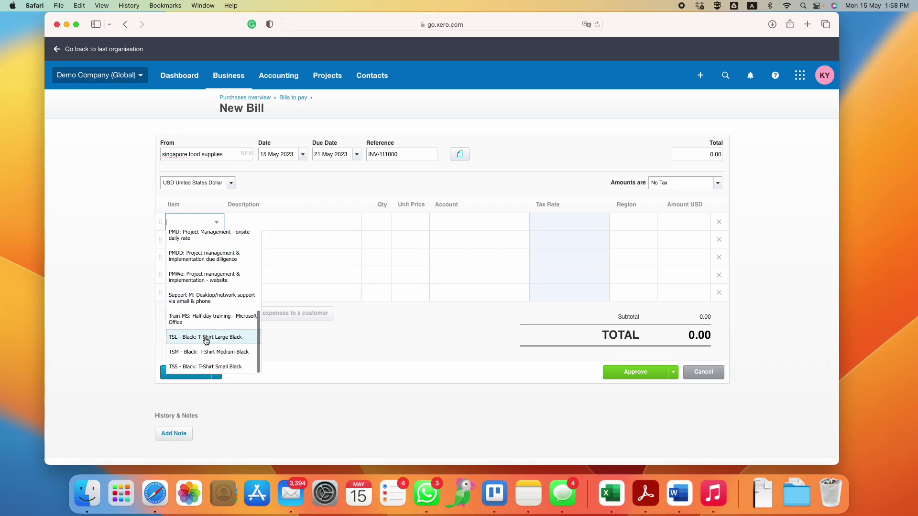
{"action": "left_click", "coordinate": [206, 337]}
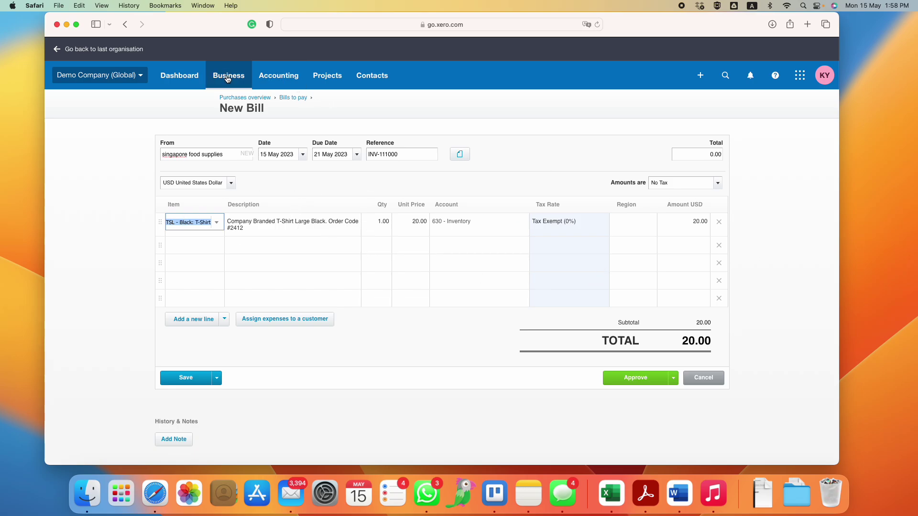
{"action": "left_click", "coordinate": [264, 228]}
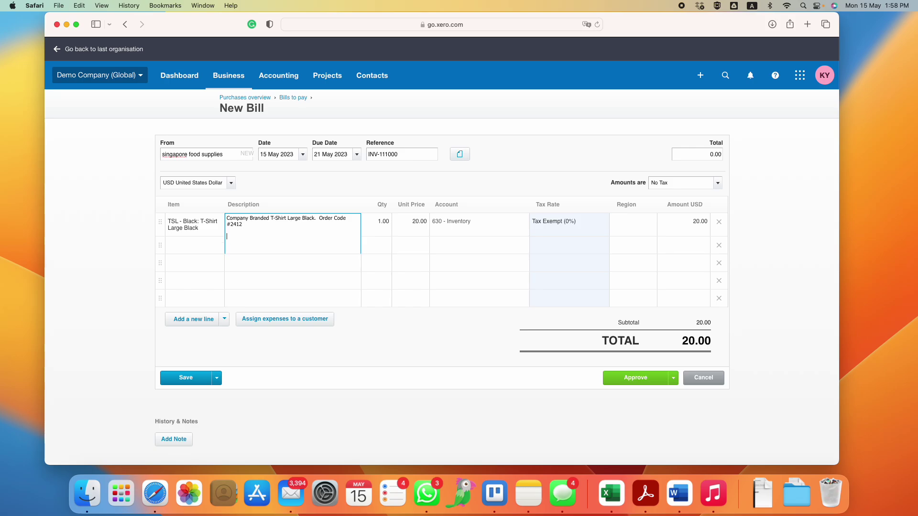
{"action": "type", "text": "xxxxx"}
{"action": "left_click", "coordinate": [406, 168]}
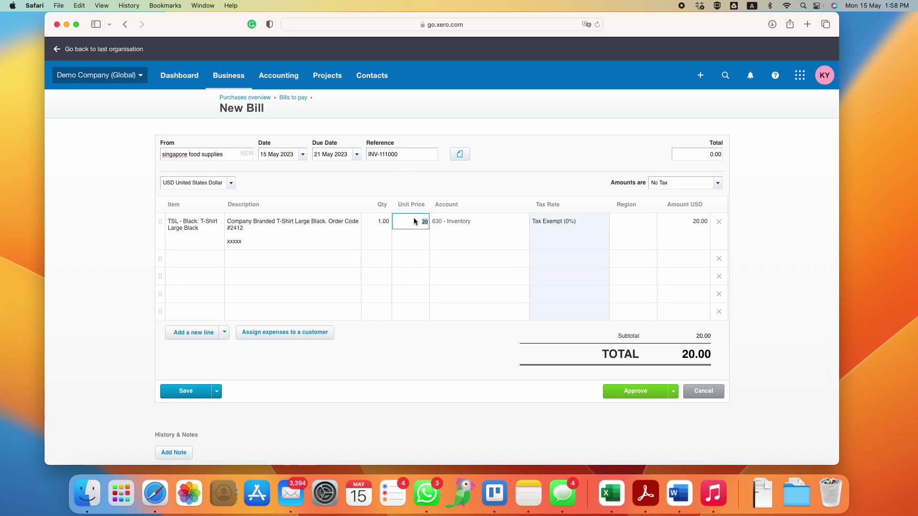
{"action": "left_click", "coordinate": [445, 176]}
Set the first line's item to (None) and delete its description text
{"action": "left_click", "coordinate": [192, 235]}
{"action": "left_click", "coordinate": [219, 228]}
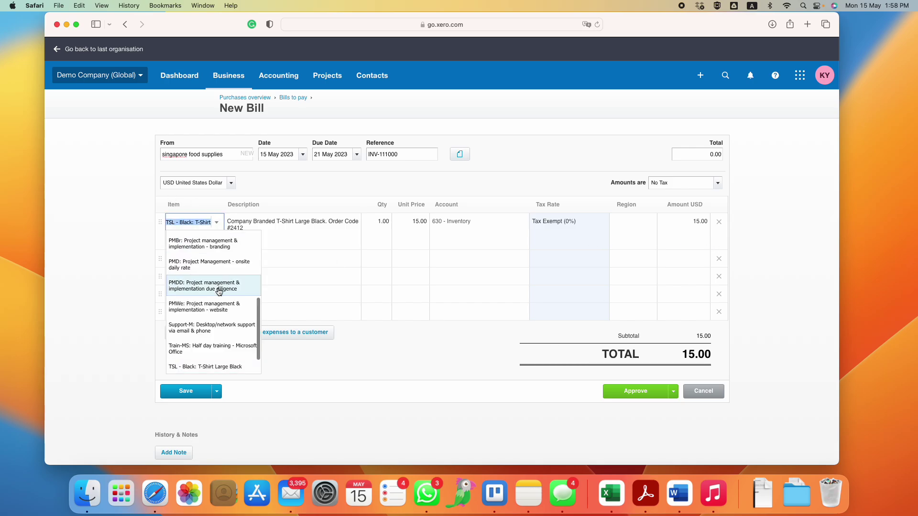
{"action": "scroll", "coordinate": [215, 287], "scroll_direction": "up", "scroll_amount": 10}
{"action": "left_click", "coordinate": [204, 254]}
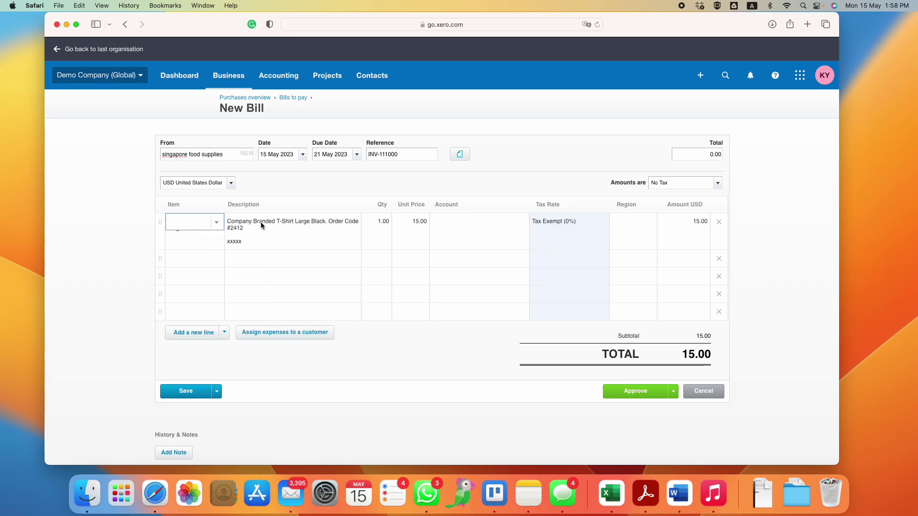
{"action": "left_click", "coordinate": [251, 244]}
{"action": "left_click_drag", "start_coordinate": [246, 238], "coordinate": [211, 200]}
{"action": "key", "text": "BackSpace"}
Give the first line a description, quantity 5 and unit price 50.00
{"action": "left_click", "coordinate": [381, 223]}
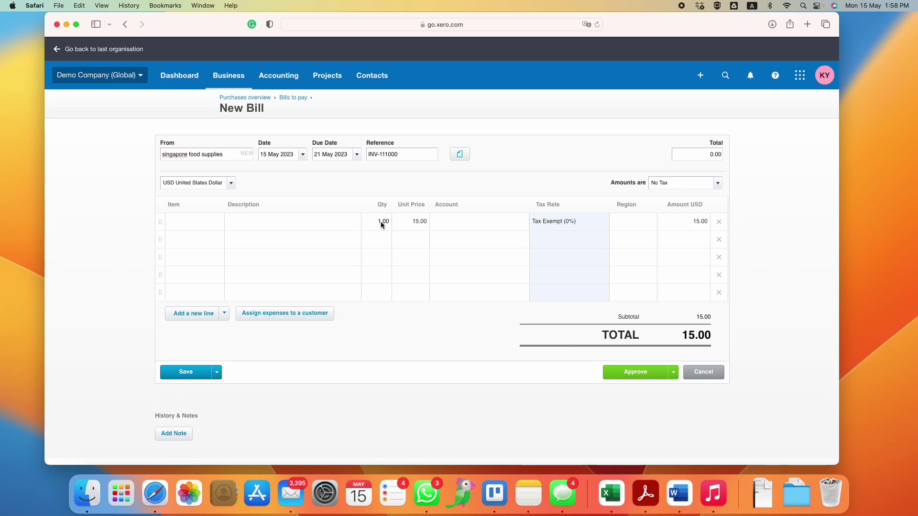
{"action": "key", "text": "BackSpace"}
{"action": "left_click", "coordinate": [407, 224]}
{"action": "key", "text": "BackSpace"}
{"action": "left_click", "coordinate": [279, 227]}
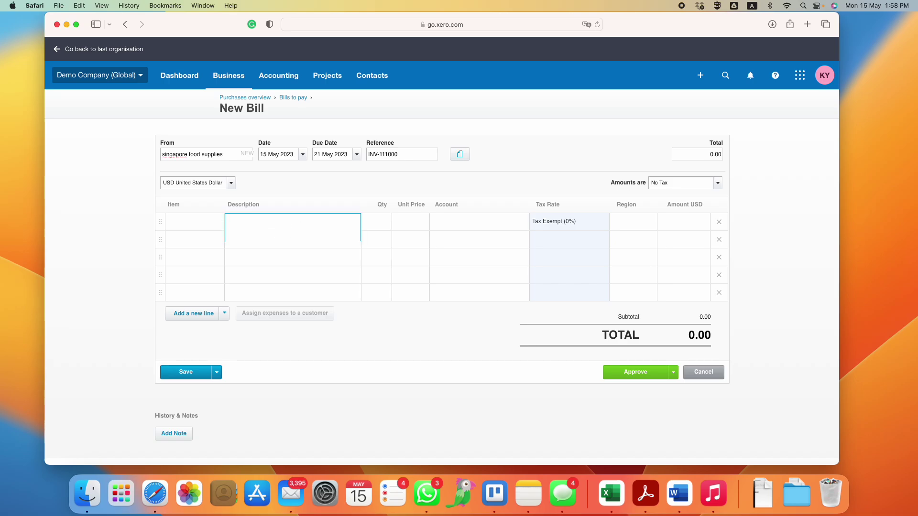
{"action": "type", "text": "xxxxxxxxxx"}
{"action": "left_click", "coordinate": [382, 228]}
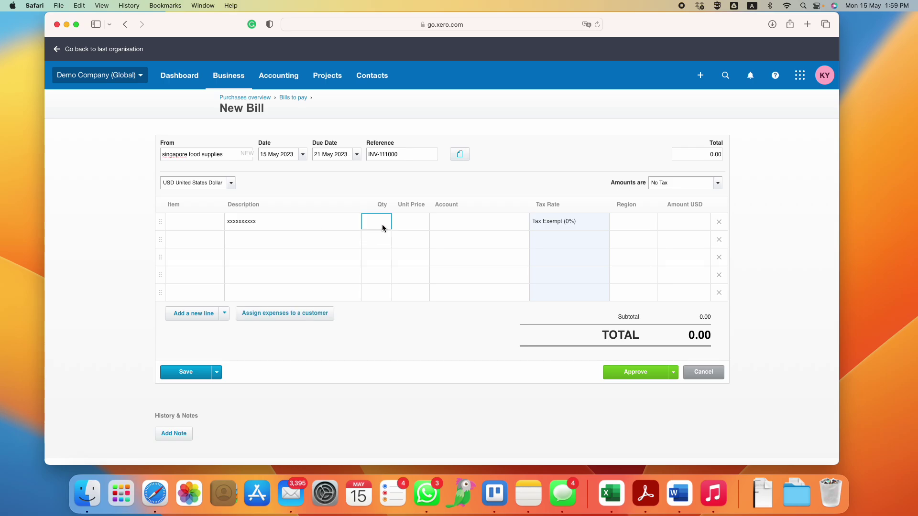
{"action": "type", "text": "5"}
{"action": "left_click", "coordinate": [407, 231]}
{"action": "type", "text": "50"}
{"action": "left_click", "coordinate": [490, 156]}
Code the line to account 489 - Telephone & Internet, making the total 250.00
{"action": "left_click", "coordinate": [481, 226]}
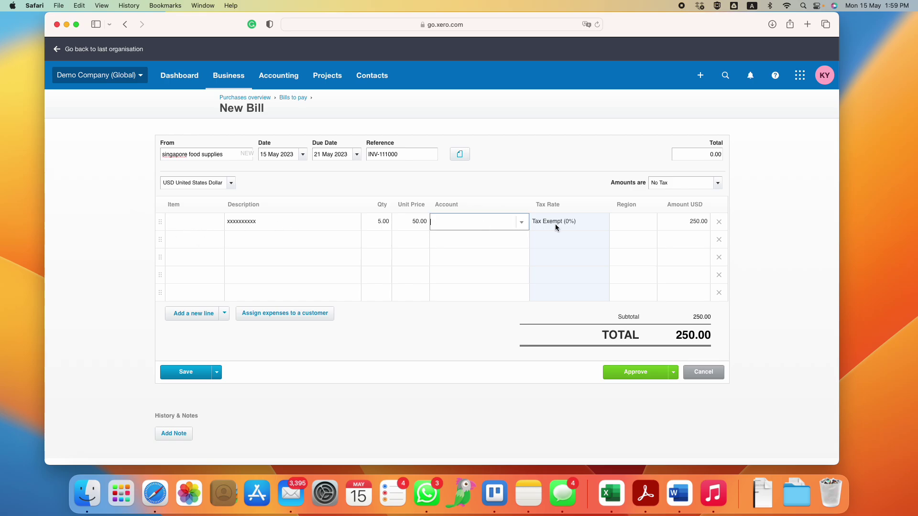
{"action": "left_click", "coordinate": [523, 224]}
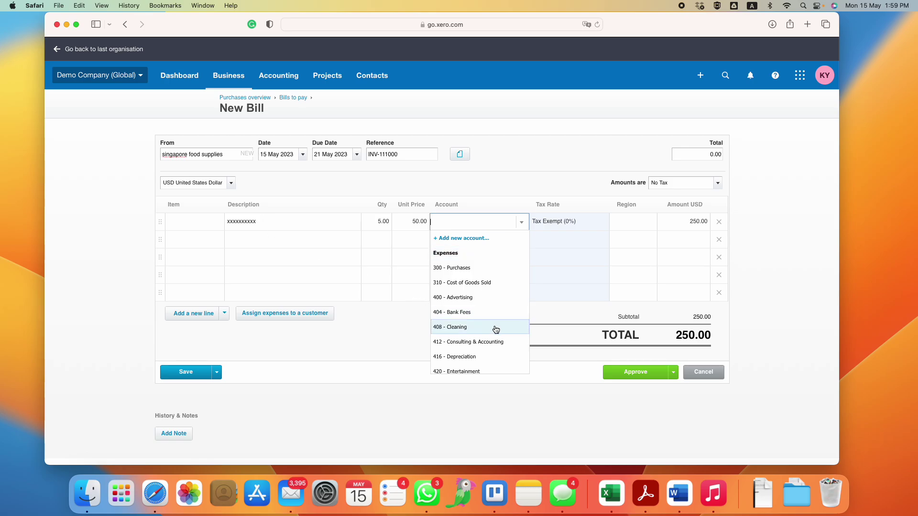
{"action": "scroll", "coordinate": [495, 325], "scroll_direction": "down", "scroll_amount": 10}
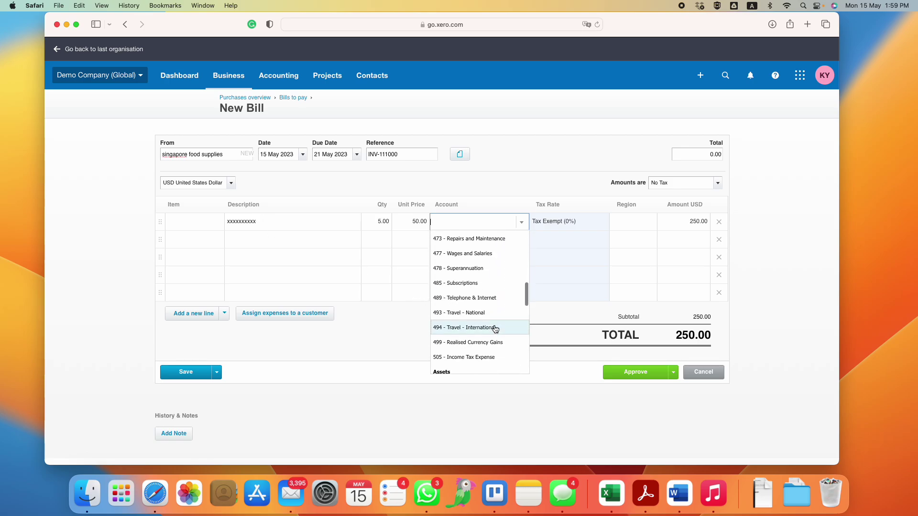
{"action": "scroll", "coordinate": [495, 329], "scroll_direction": "down", "scroll_amount": 3}
{"action": "scroll", "coordinate": [495, 329], "scroll_direction": "down", "scroll_amount": 8}
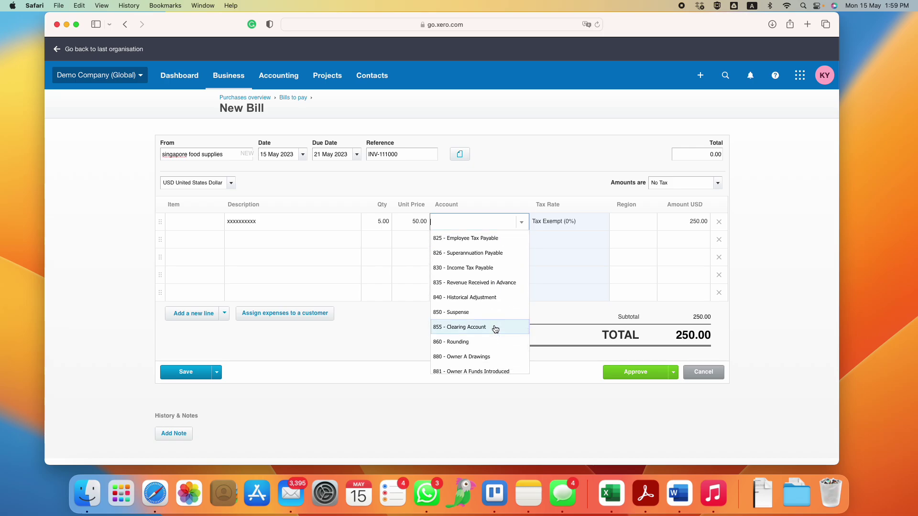
{"action": "scroll", "coordinate": [495, 329], "scroll_direction": "up", "scroll_amount": 20}
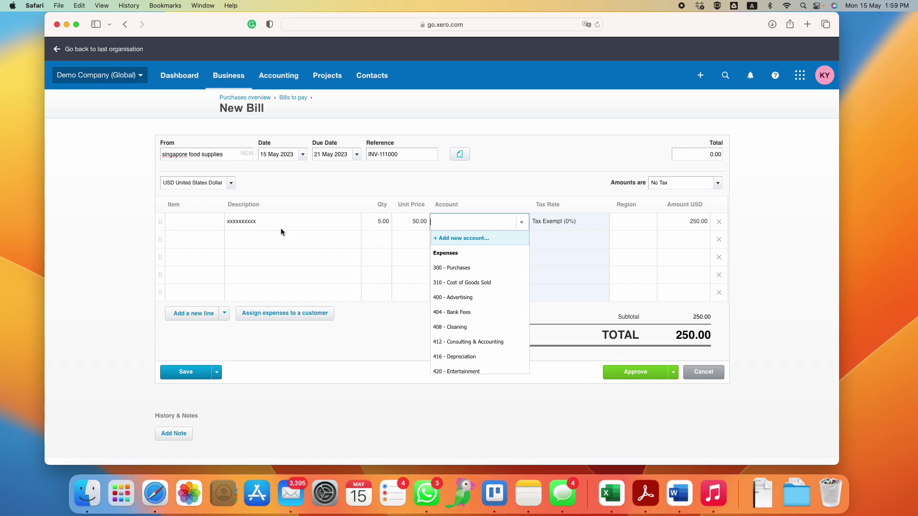
{"action": "left_click", "coordinate": [486, 276]}
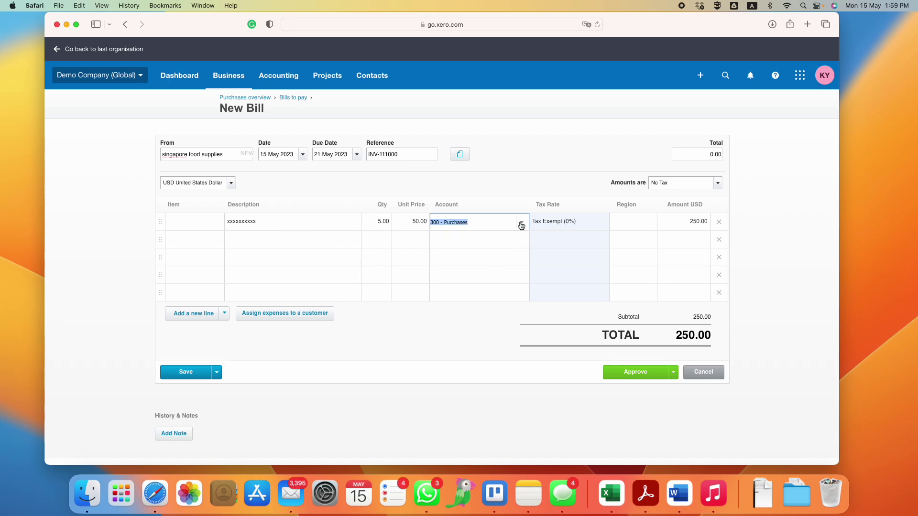
{"action": "left_click", "coordinate": [518, 228]}
{"action": "scroll", "coordinate": [484, 311], "scroll_direction": "down", "scroll_amount": 10}
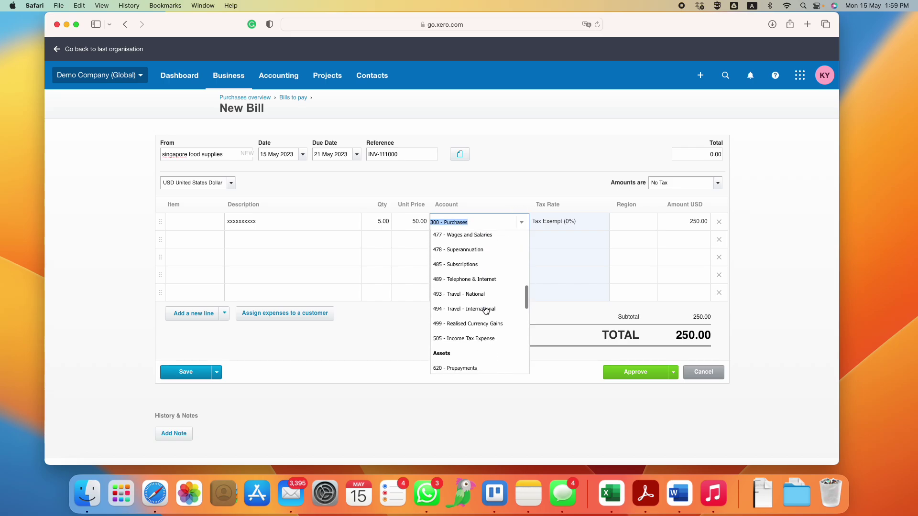
{"action": "scroll", "coordinate": [485, 310], "scroll_direction": "down", "scroll_amount": 8}
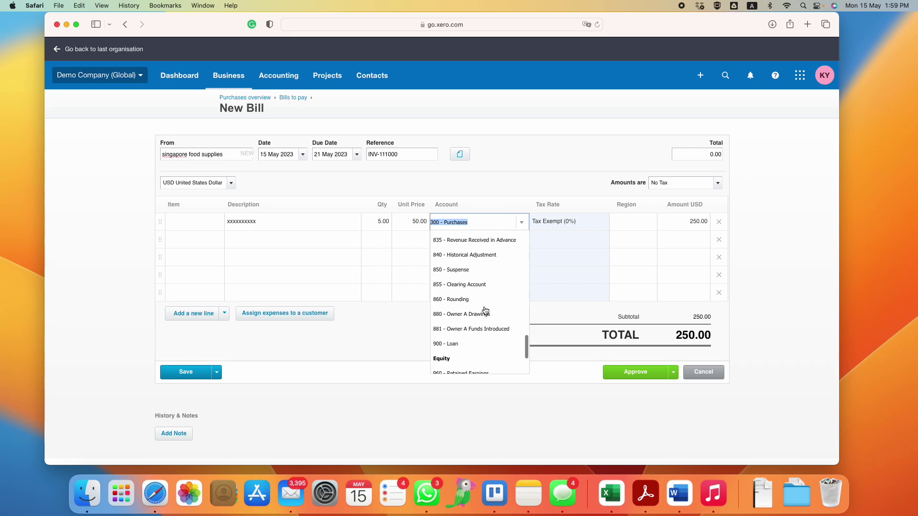
{"action": "scroll", "coordinate": [486, 311], "scroll_direction": "up", "scroll_amount": 8}
{"action": "scroll", "coordinate": [485, 311], "scroll_direction": "up", "scroll_amount": 8}
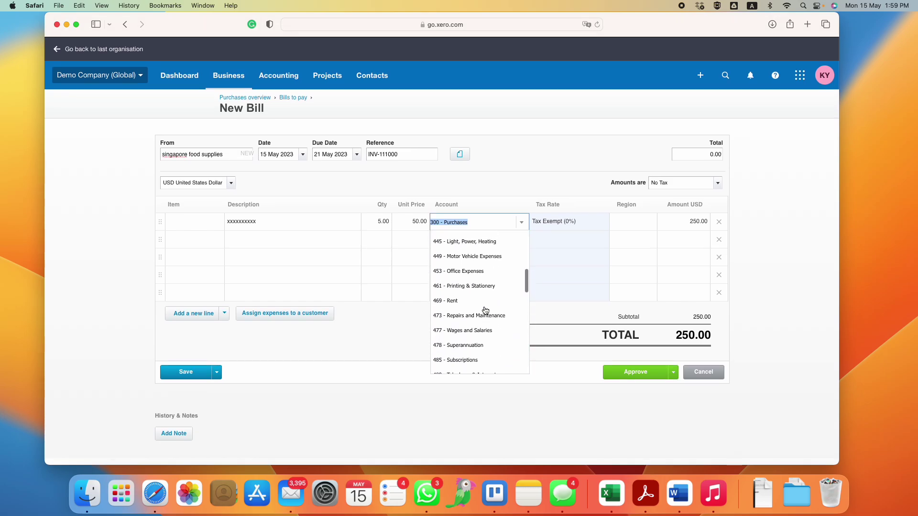
{"action": "scroll", "coordinate": [485, 311], "scroll_direction": "up", "scroll_amount": 5}
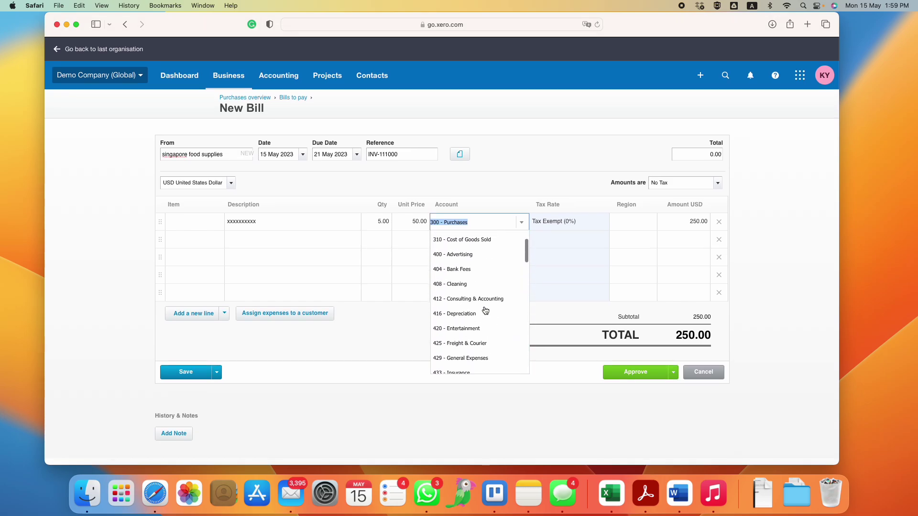
{"action": "scroll", "coordinate": [485, 311], "scroll_direction": "down", "scroll_amount": 5}
{"action": "scroll", "coordinate": [486, 311], "scroll_direction": "down", "scroll_amount": 4}
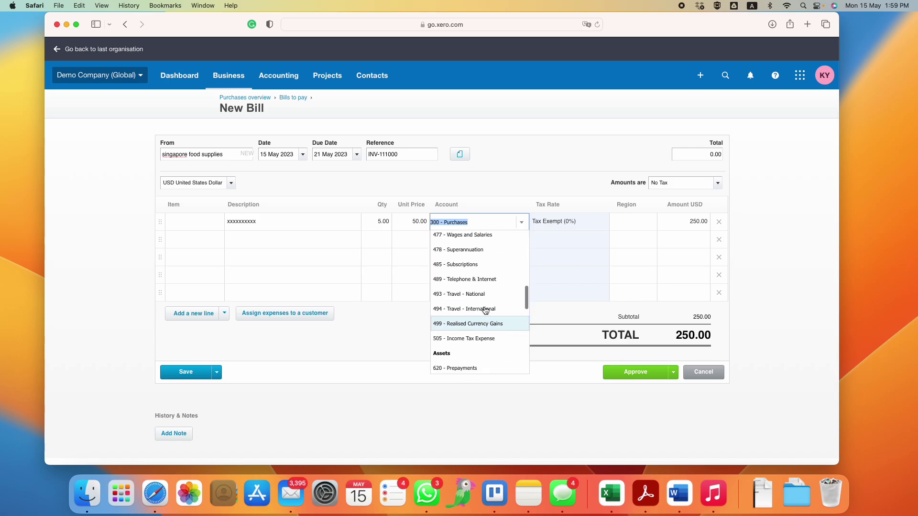
{"action": "left_click", "coordinate": [489, 282]}
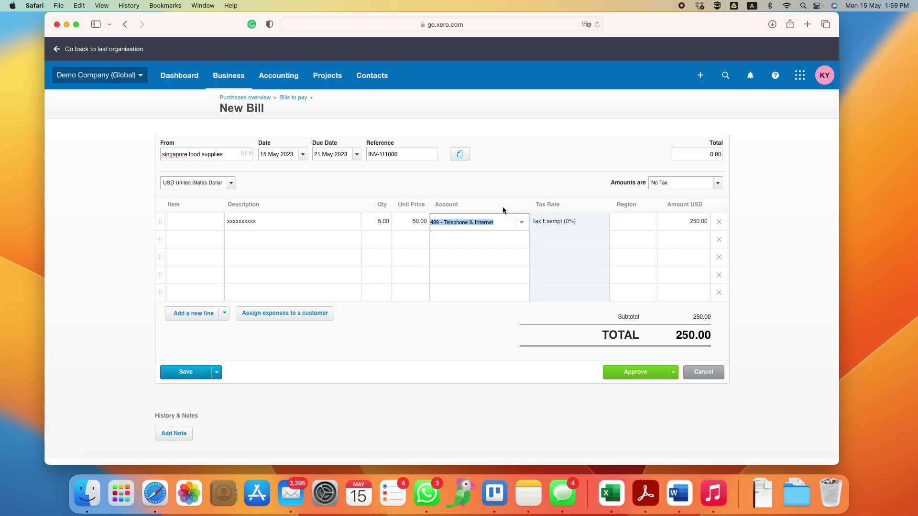
{"action": "left_click", "coordinate": [509, 183]}
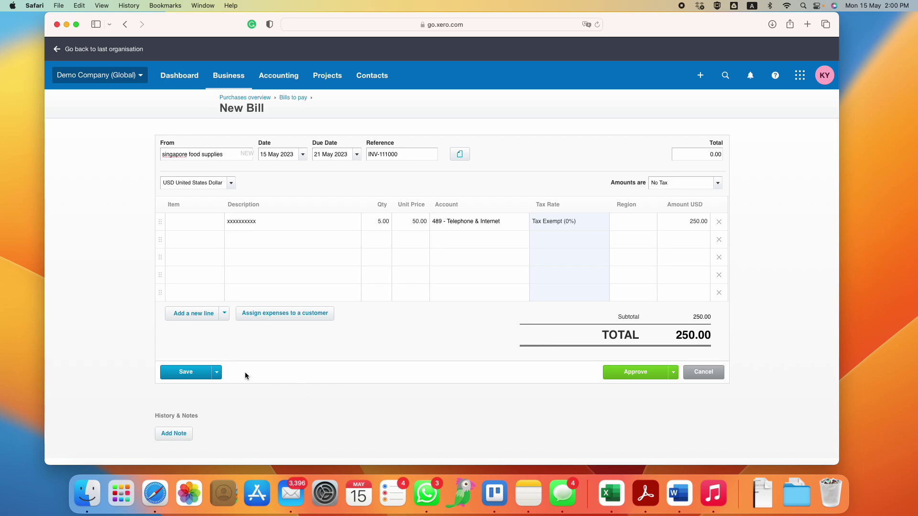
{"action": "left_click", "coordinate": [218, 373]}
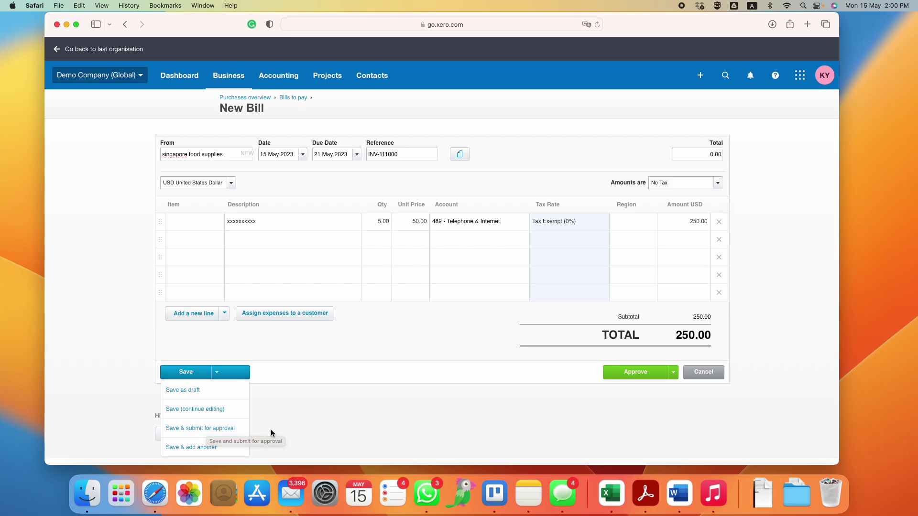
{"action": "left_click", "coordinate": [337, 376]}
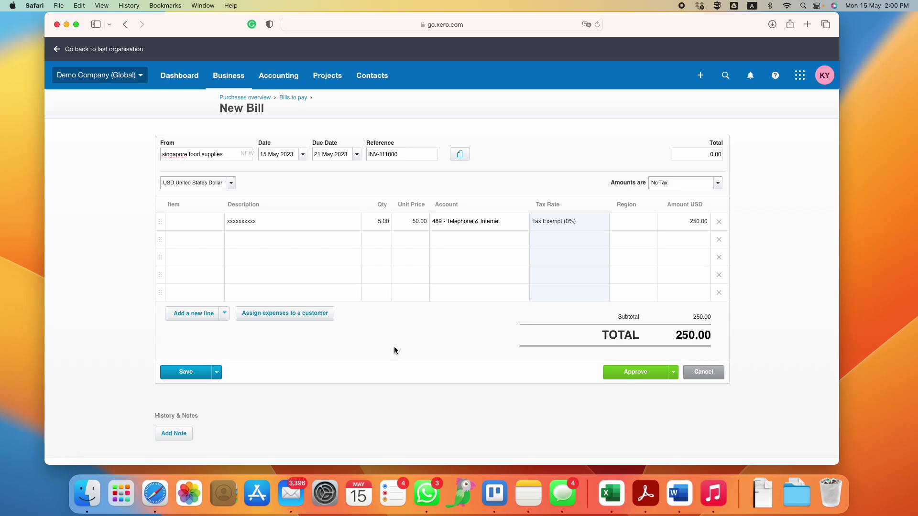
Approve the bill, then return to the dashboard's Bills you need to pay summary
{"action": "left_click", "coordinate": [674, 372]}
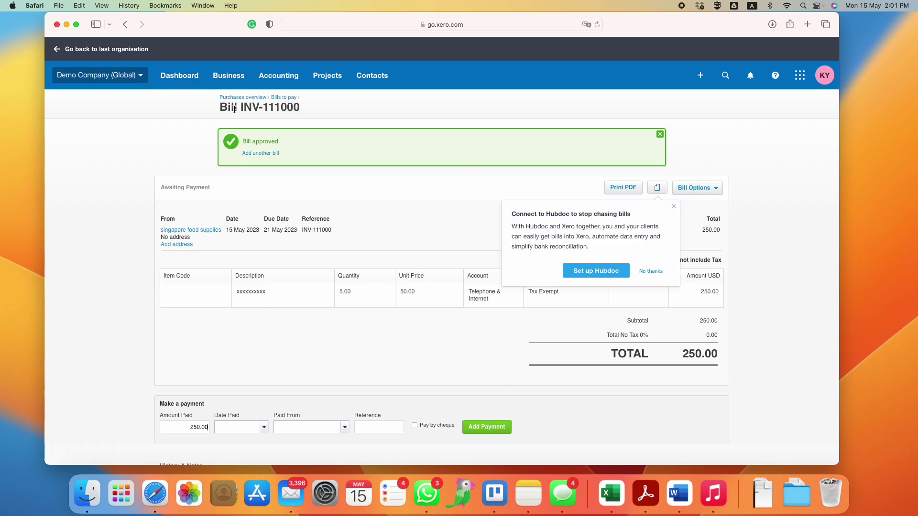
{"action": "left_click", "coordinate": [174, 76]}
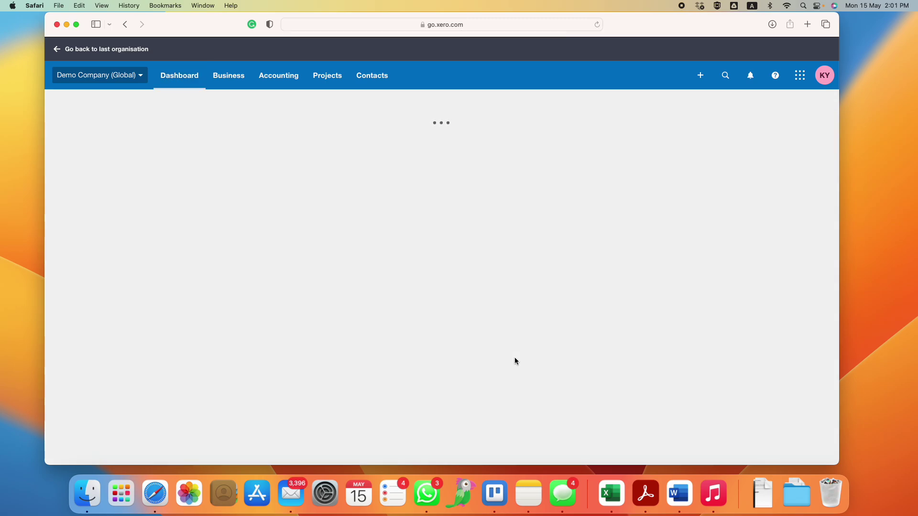
{"action": "scroll", "coordinate": [514, 361], "scroll_direction": "down", "scroll_amount": 5}
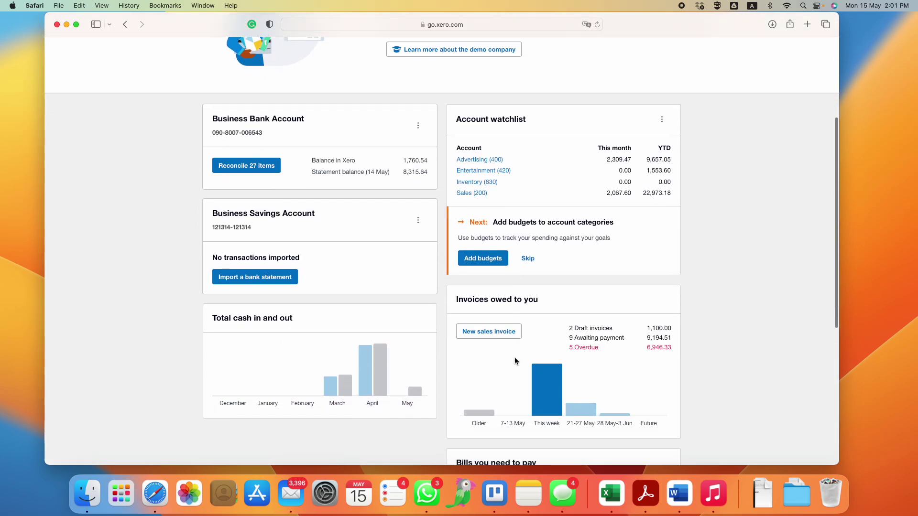
{"action": "scroll", "coordinate": [515, 361], "scroll_direction": "down", "scroll_amount": 5}
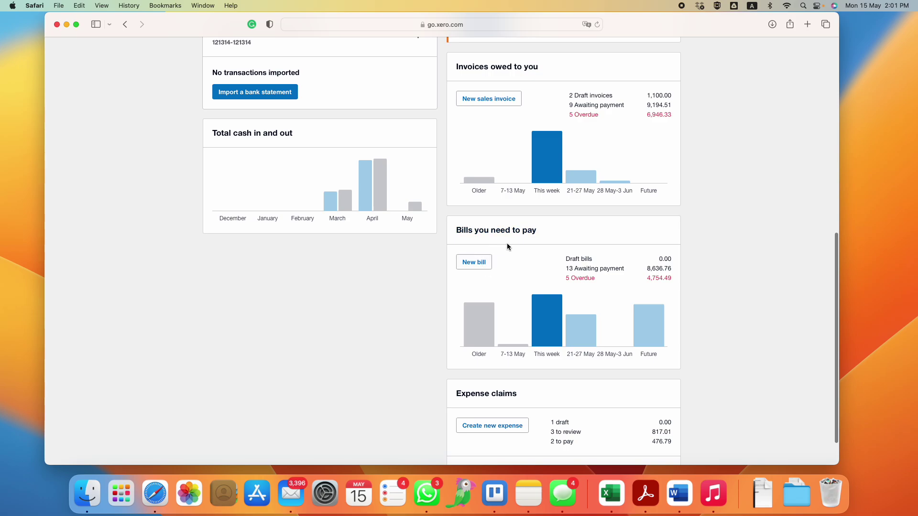
Confirm Awaiting approval is empty, then list the 13 bills awaiting payment
{"action": "left_click", "coordinate": [601, 271]}
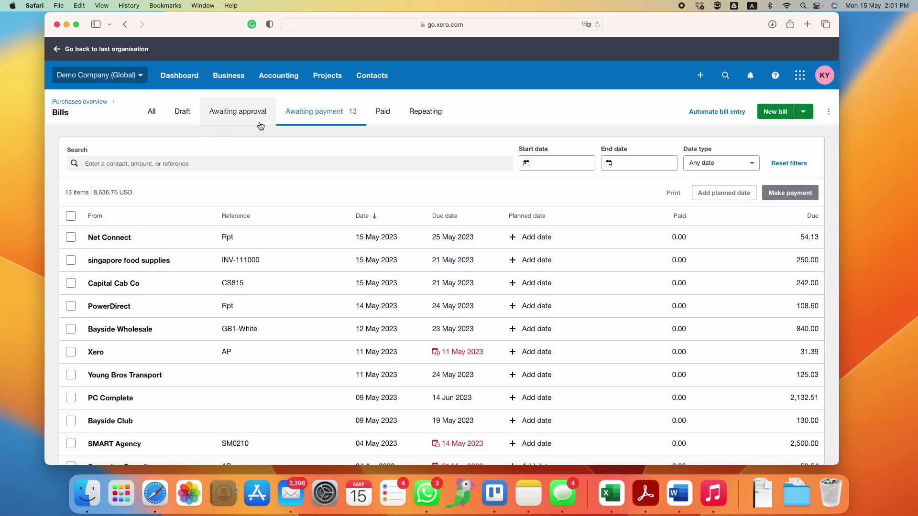
{"action": "left_click", "coordinate": [241, 112]}
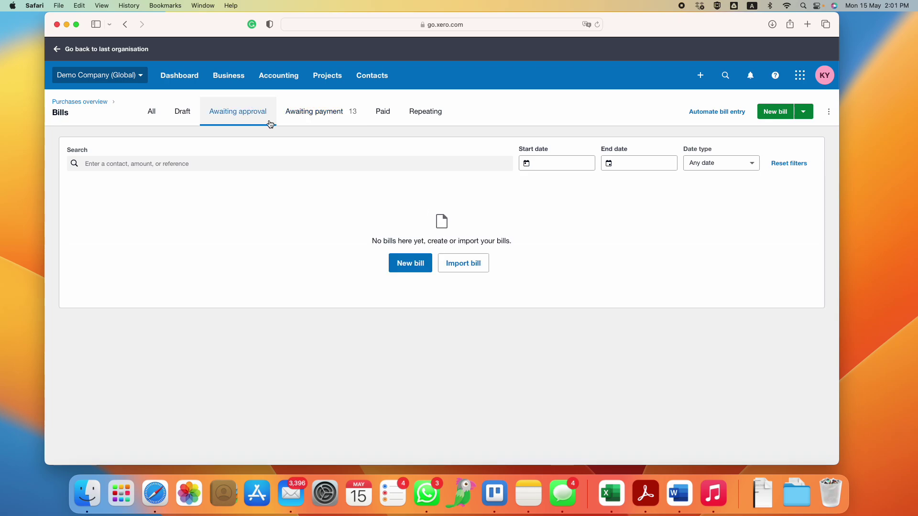
{"action": "left_click", "coordinate": [318, 110]}
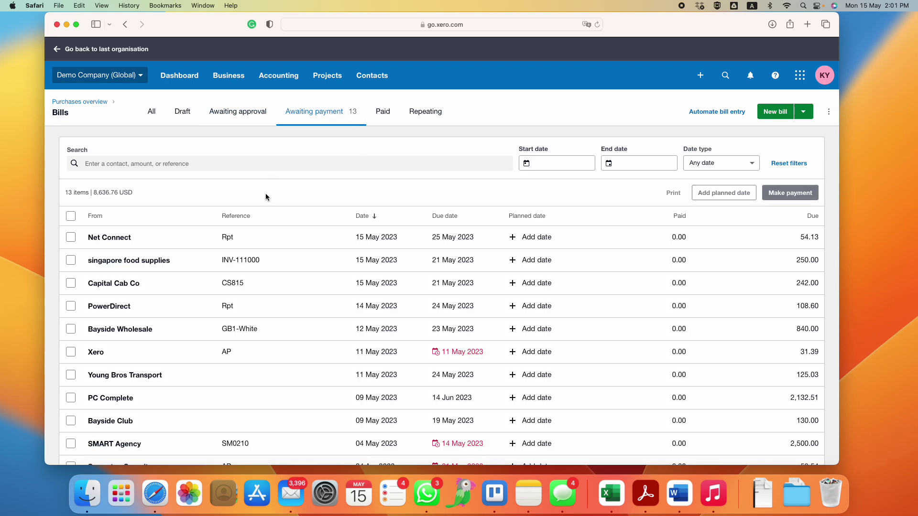
Pay INV-111000 in full: 250.00 on 15 May 2023 from 090 - Business Bank Account
{"action": "left_click", "coordinate": [131, 265]}
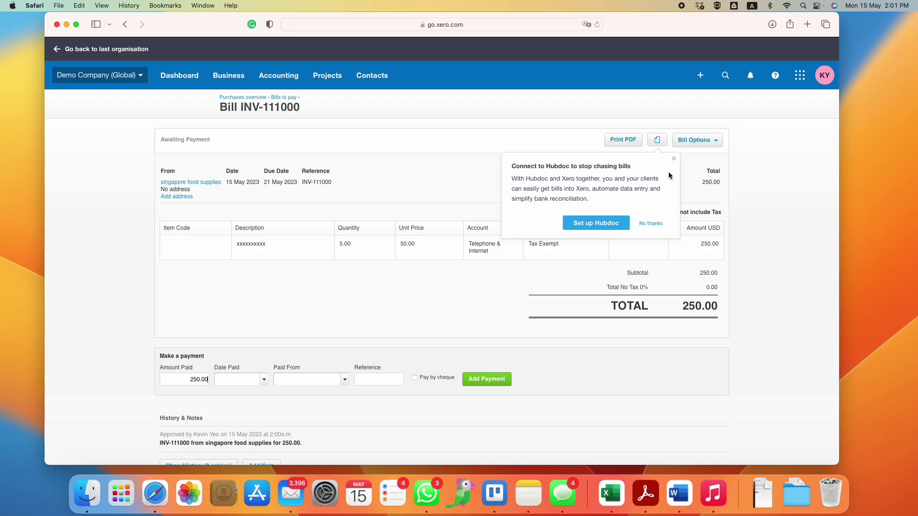
{"action": "left_click", "coordinate": [674, 160]}
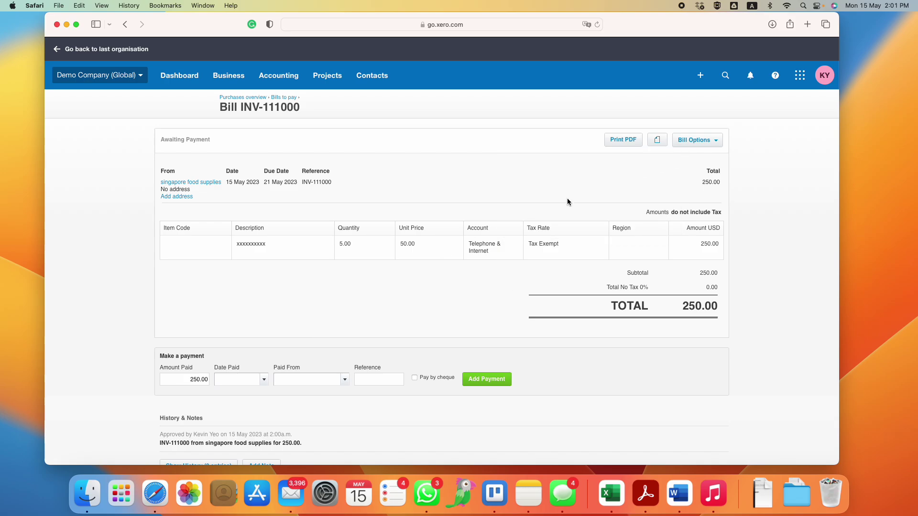
{"action": "left_click", "coordinate": [263, 380]}
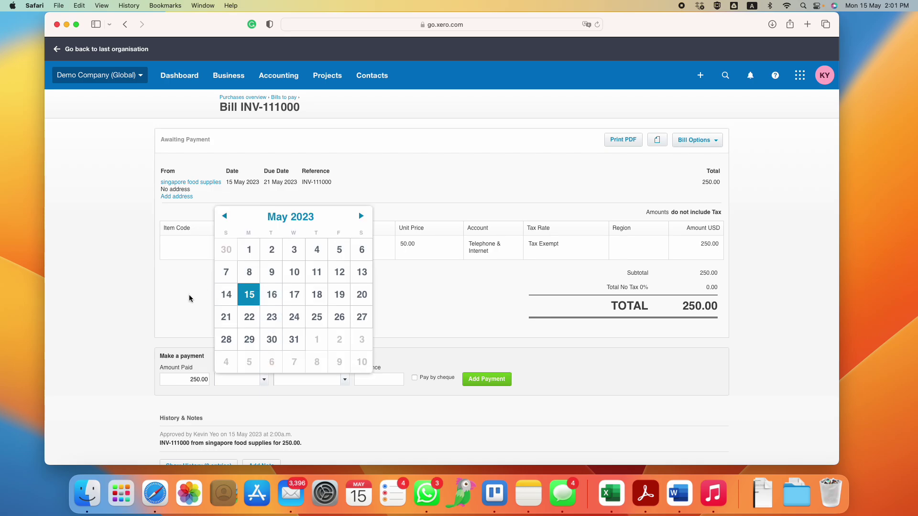
{"action": "key", "text": "Return"}
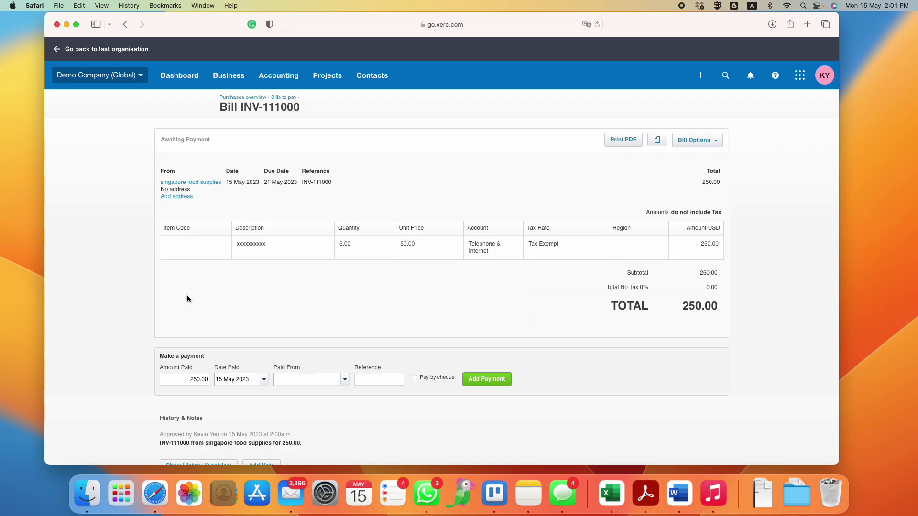
{"action": "left_click", "coordinate": [264, 381]}
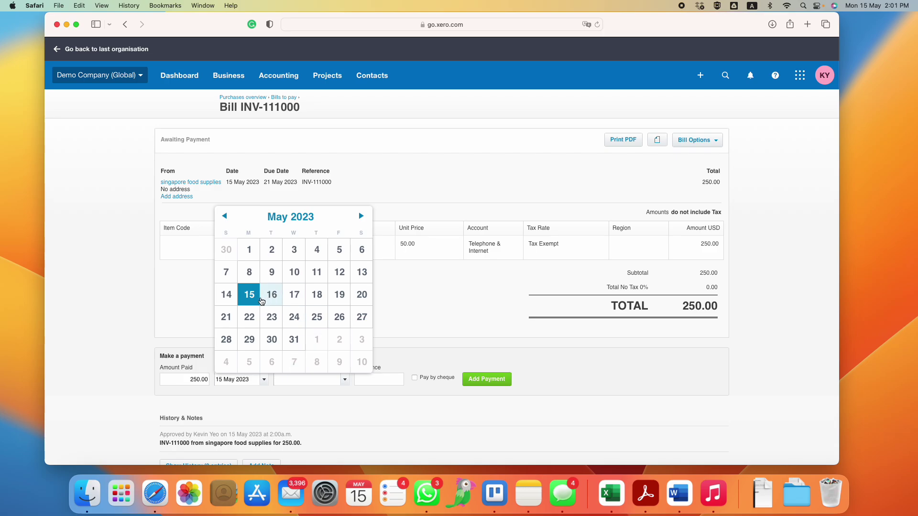
{"action": "left_click", "coordinate": [247, 296]}
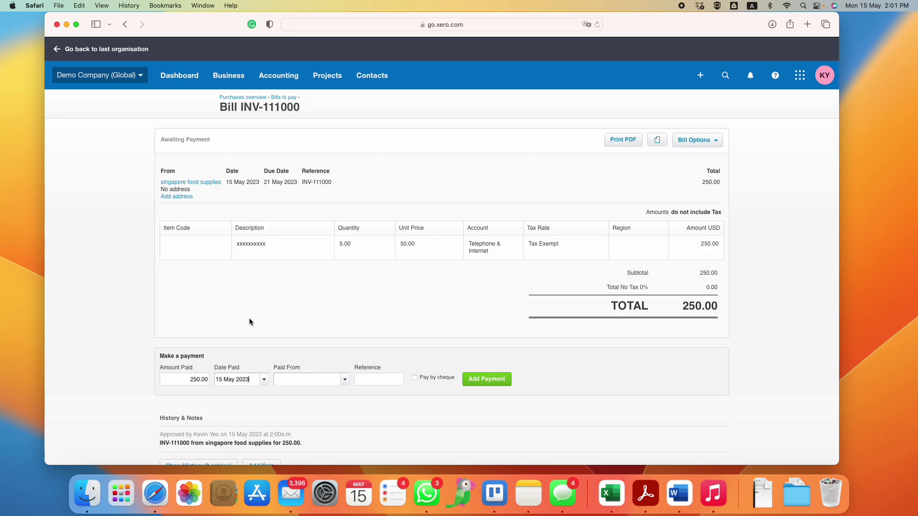
{"action": "left_click", "coordinate": [346, 382]}
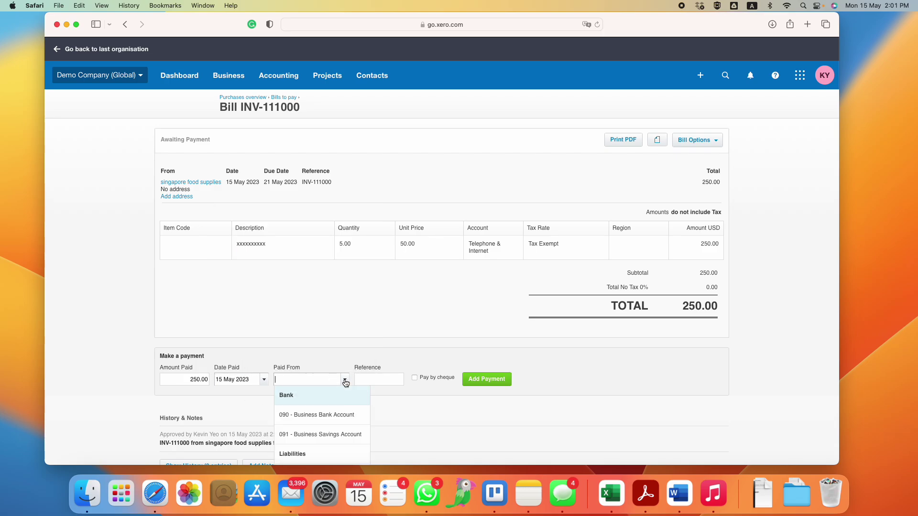
{"action": "left_click", "coordinate": [339, 417]}
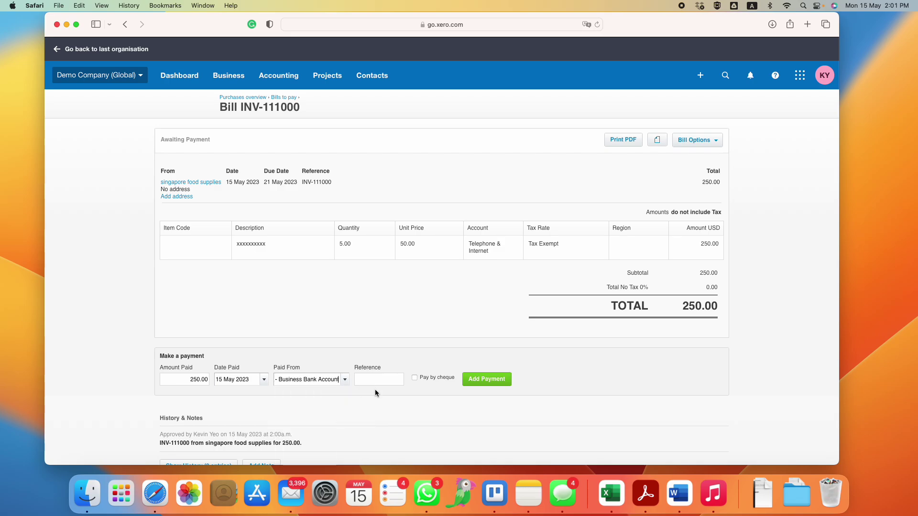
{"action": "scroll", "coordinate": [443, 420], "scroll_direction": "down", "scroll_amount": 3}
{"action": "left_click", "coordinate": [492, 319]}
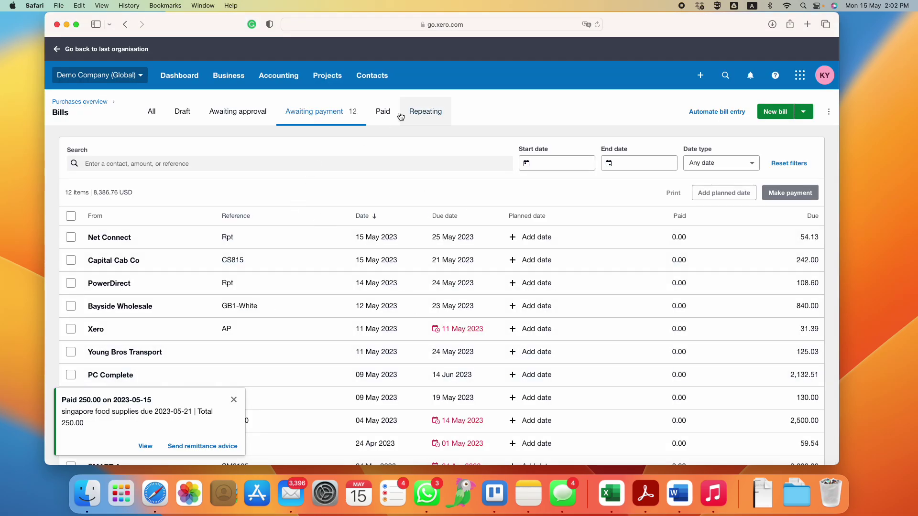
Show the Paid bills list with INV-111000 at 250.00, checking Awaiting payment along the way
{"action": "left_click", "coordinate": [381, 110]}
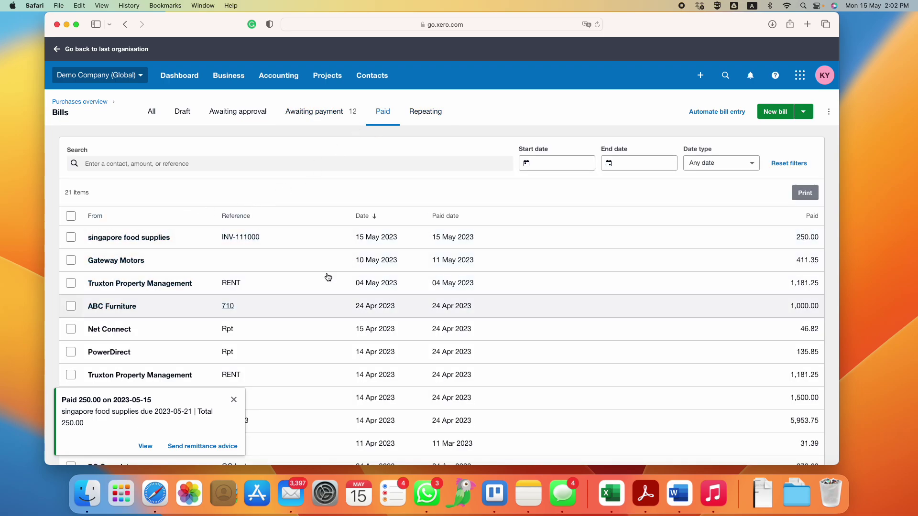
{"action": "left_click", "coordinate": [233, 401]}
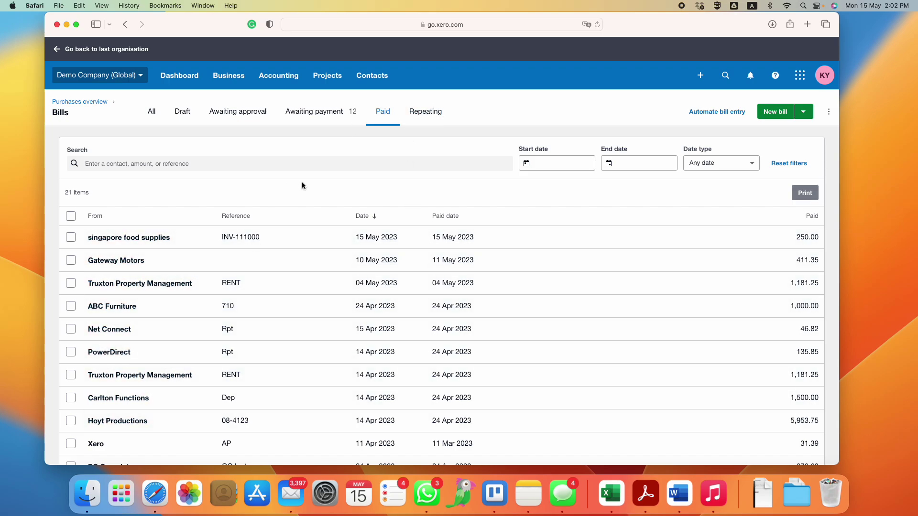
{"action": "left_click", "coordinate": [327, 117]}
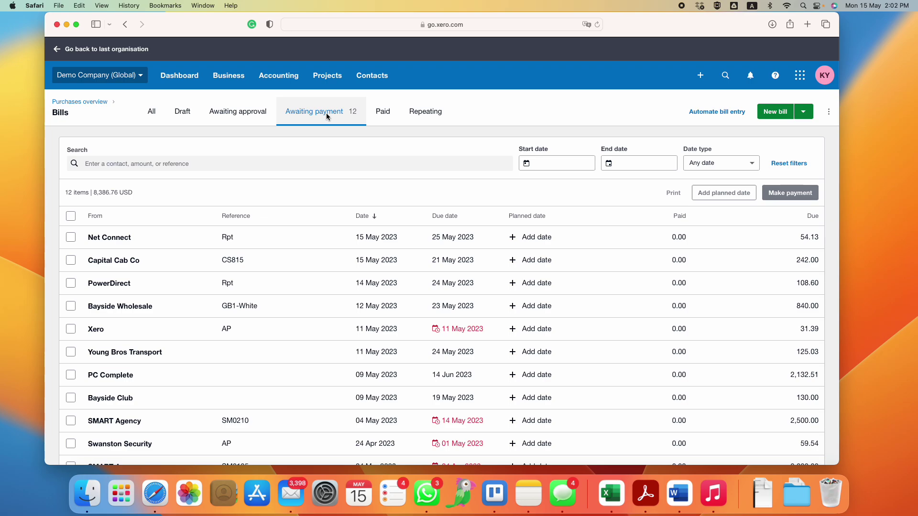
{"action": "left_click", "coordinate": [382, 114]}
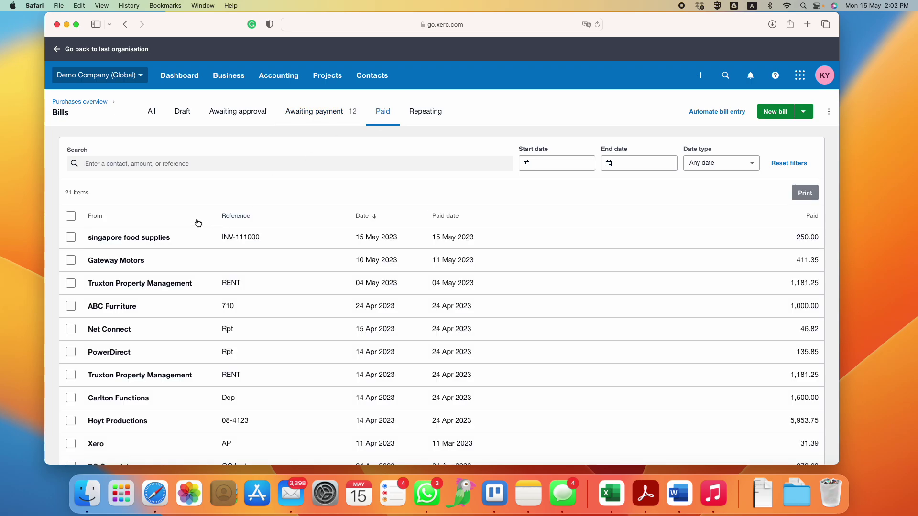
Open bill INV-111000 and check its options, Paid status, 0.00 amount due and payment history
{"action": "left_click", "coordinate": [140, 238]}
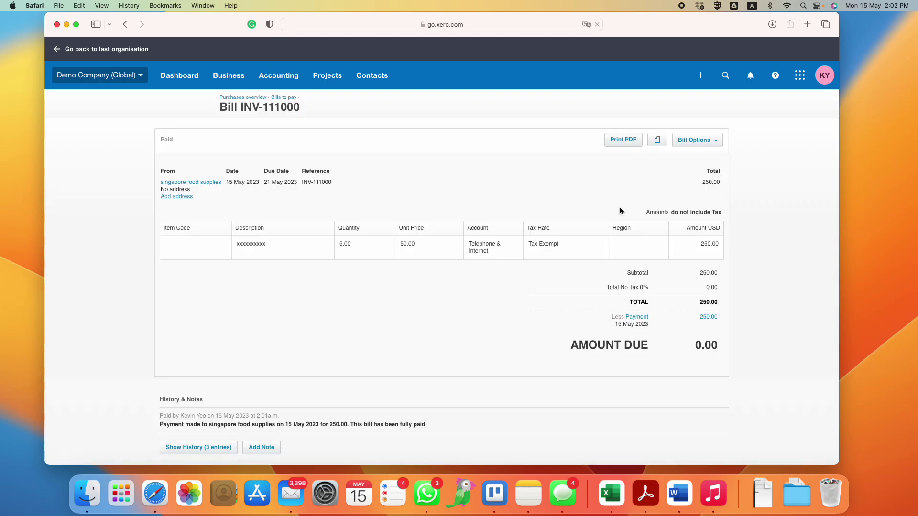
{"action": "left_click", "coordinate": [685, 143]}
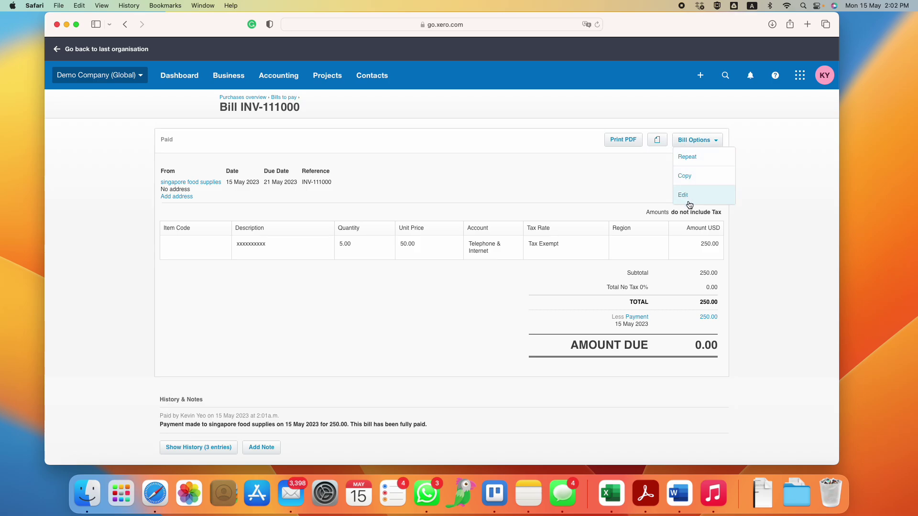
{"action": "left_click", "coordinate": [609, 181]}
{"action": "scroll", "coordinate": [402, 283], "scroll_direction": "down", "scroll_amount": 2}
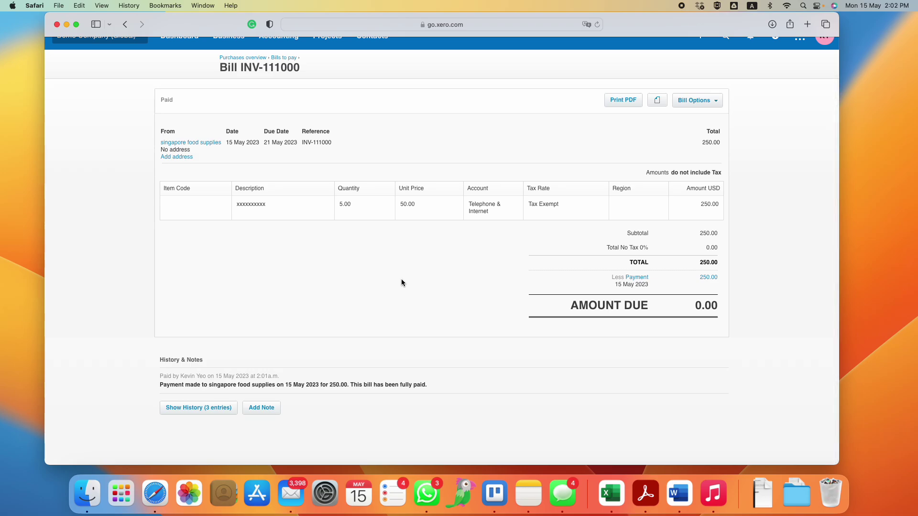
{"action": "scroll", "coordinate": [402, 279], "scroll_direction": "up", "scroll_amount": 2}
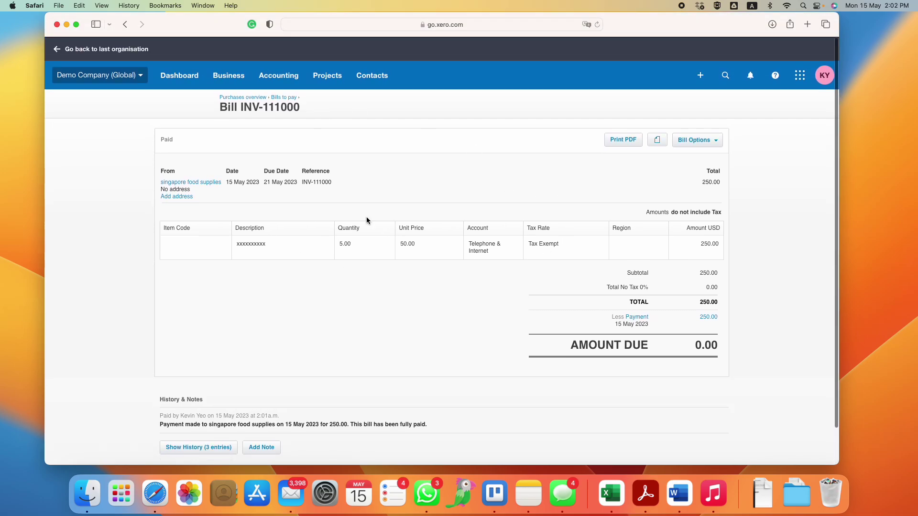